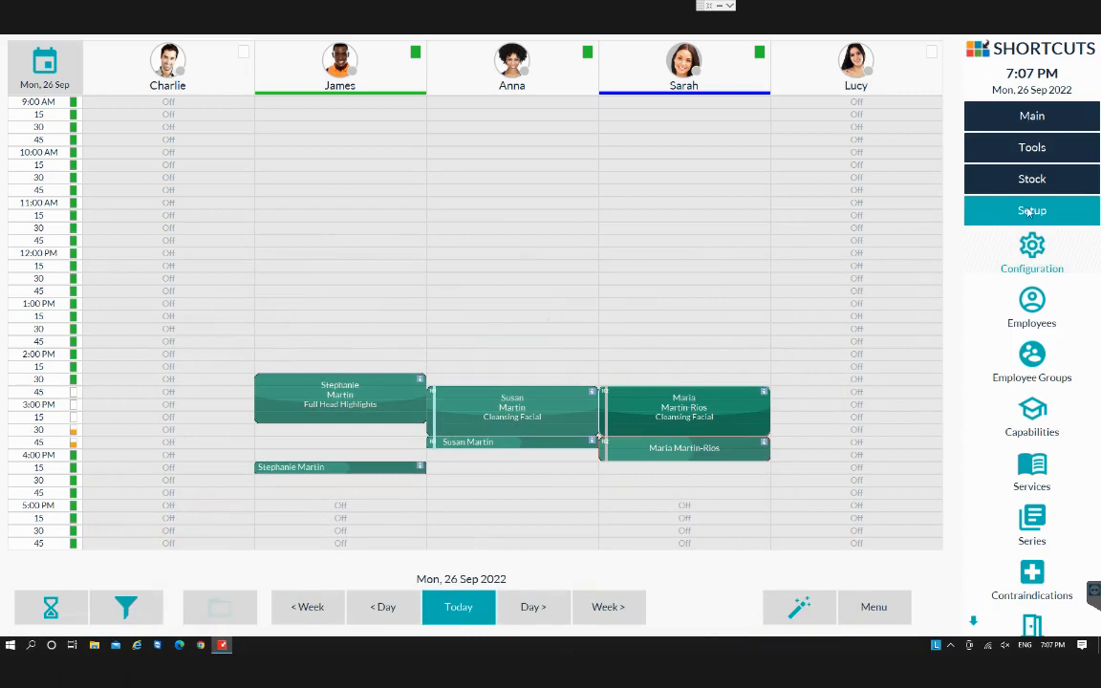
Change Monday's opening time to 8:00 AM in the business setup and save it.
click(1032, 244)
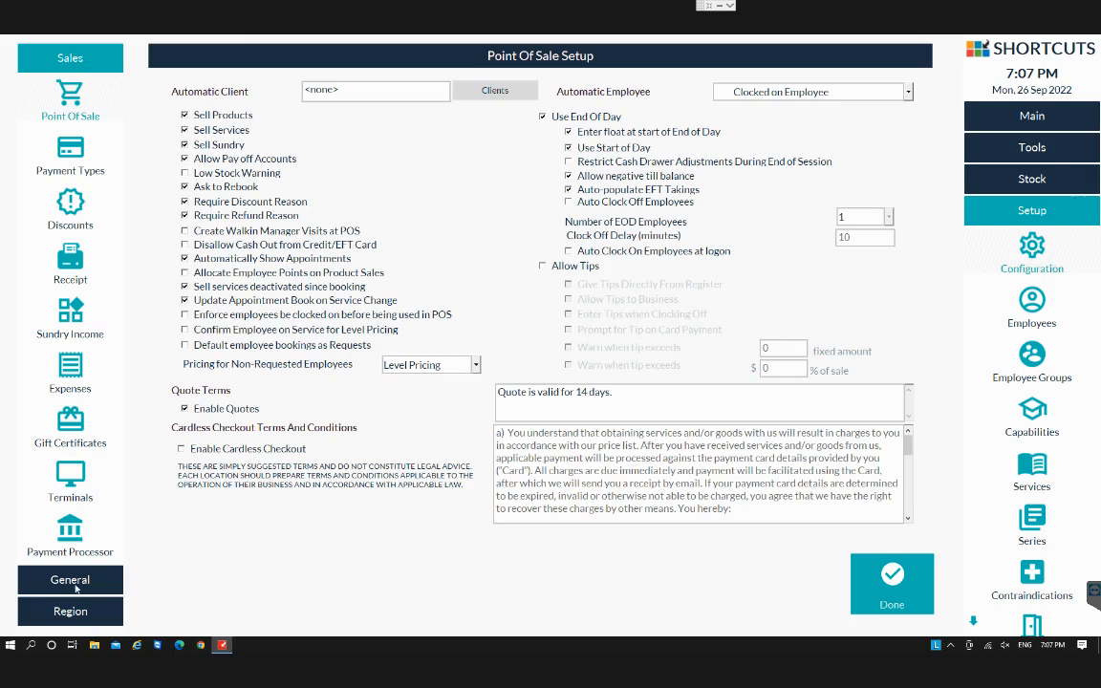
click(75, 585)
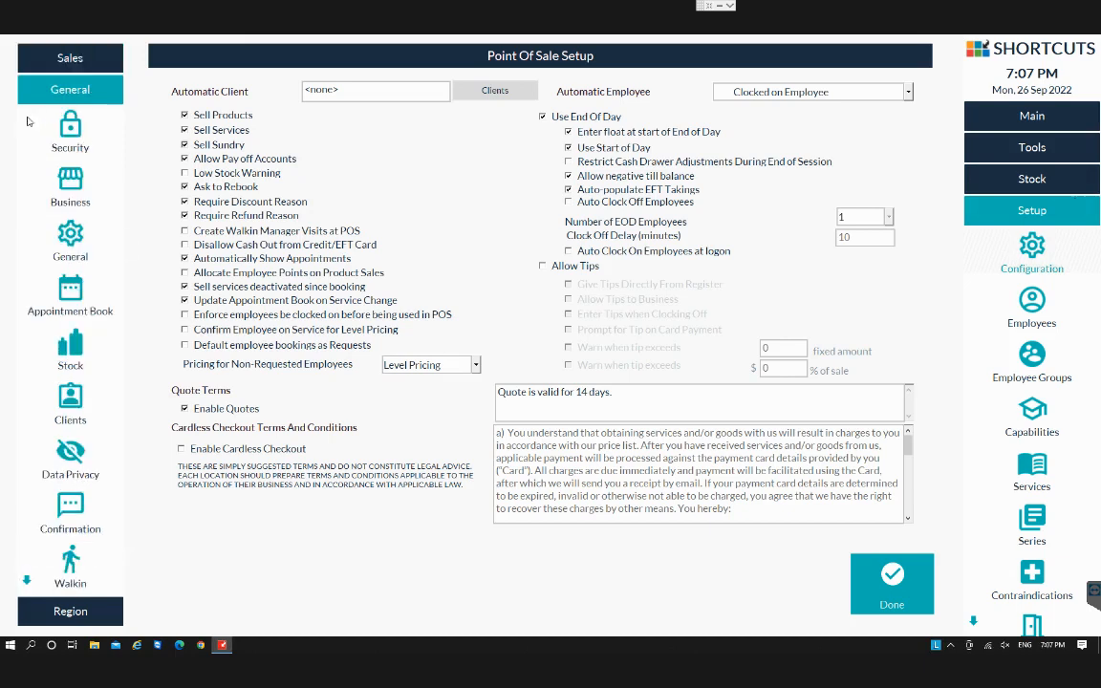
click(75, 189)
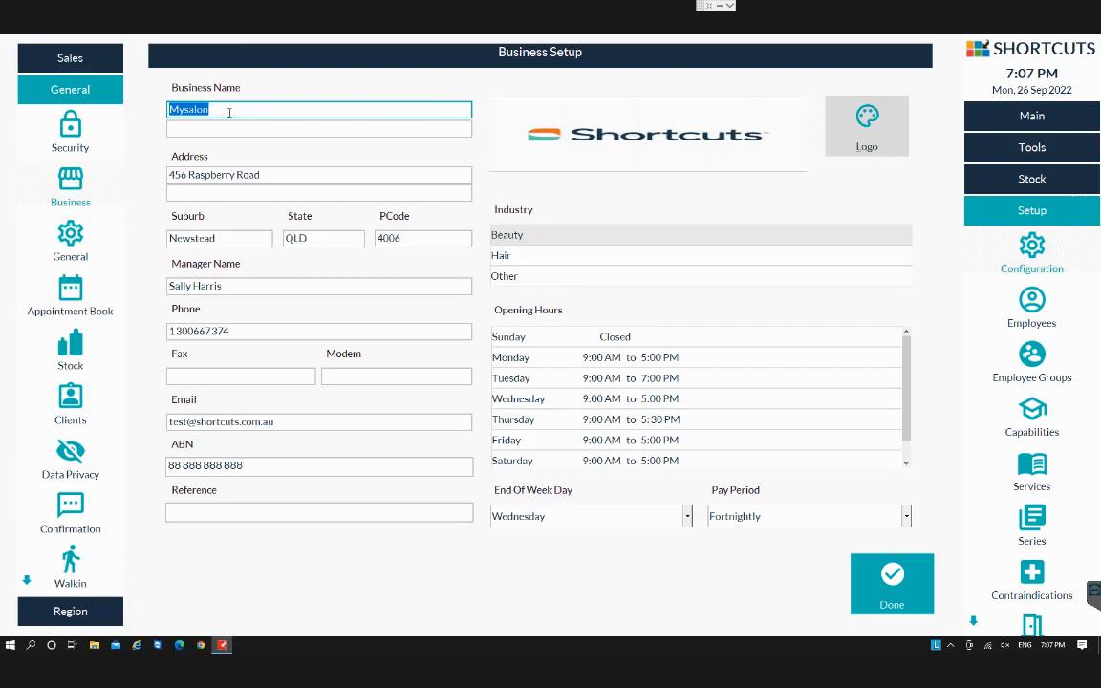
click(629, 361)
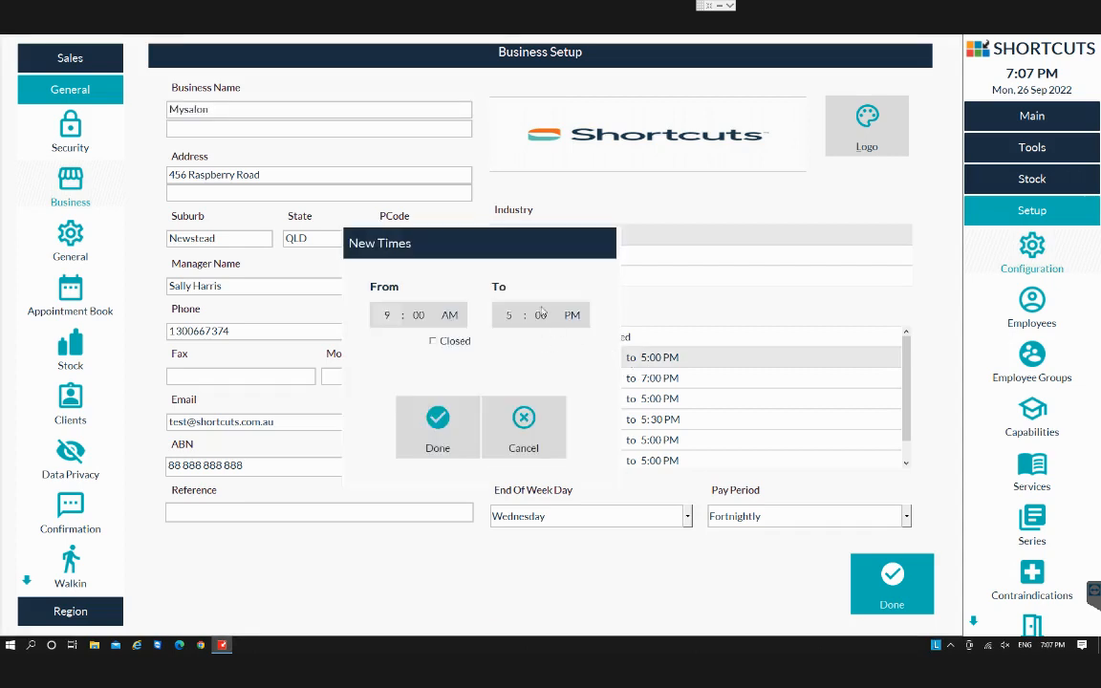
click(387, 315)
text(8)
click(443, 446)
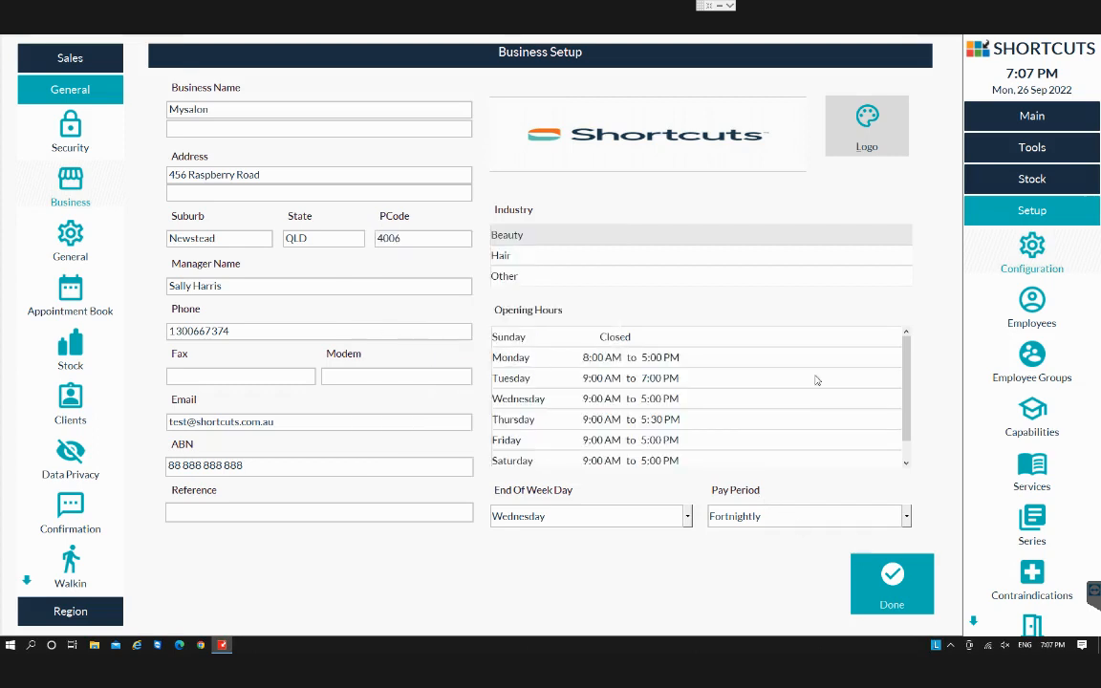
click(895, 583)
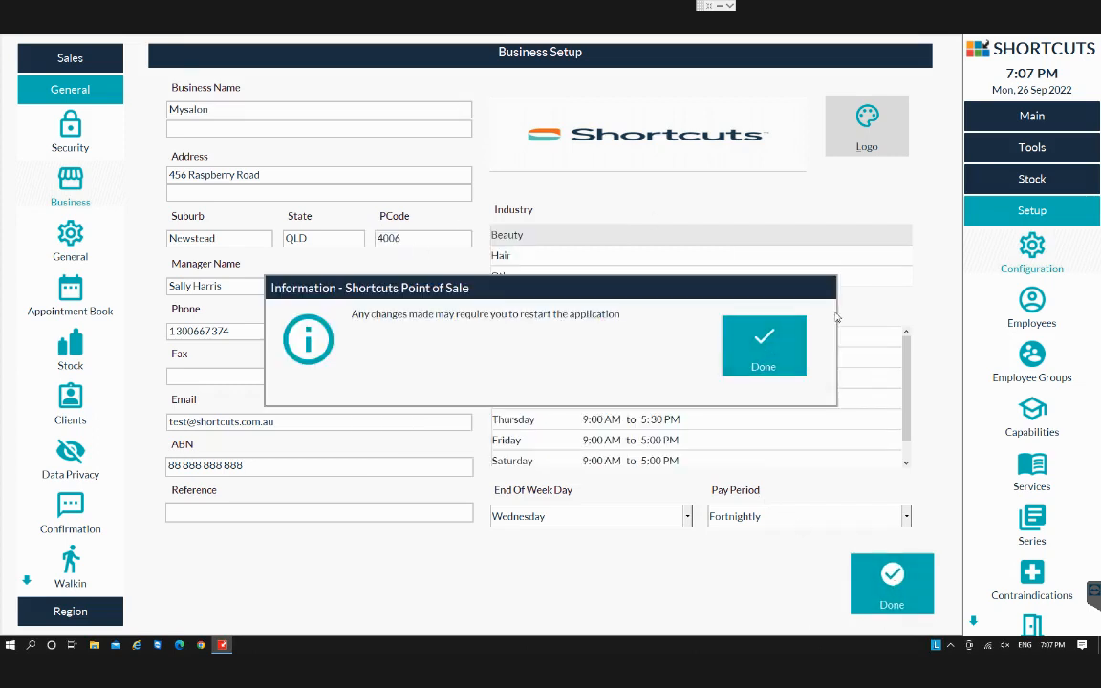
click(765, 342)
Browse the online booking page's service categories and view the Ladies Style Cut description.
click(1011, 119)
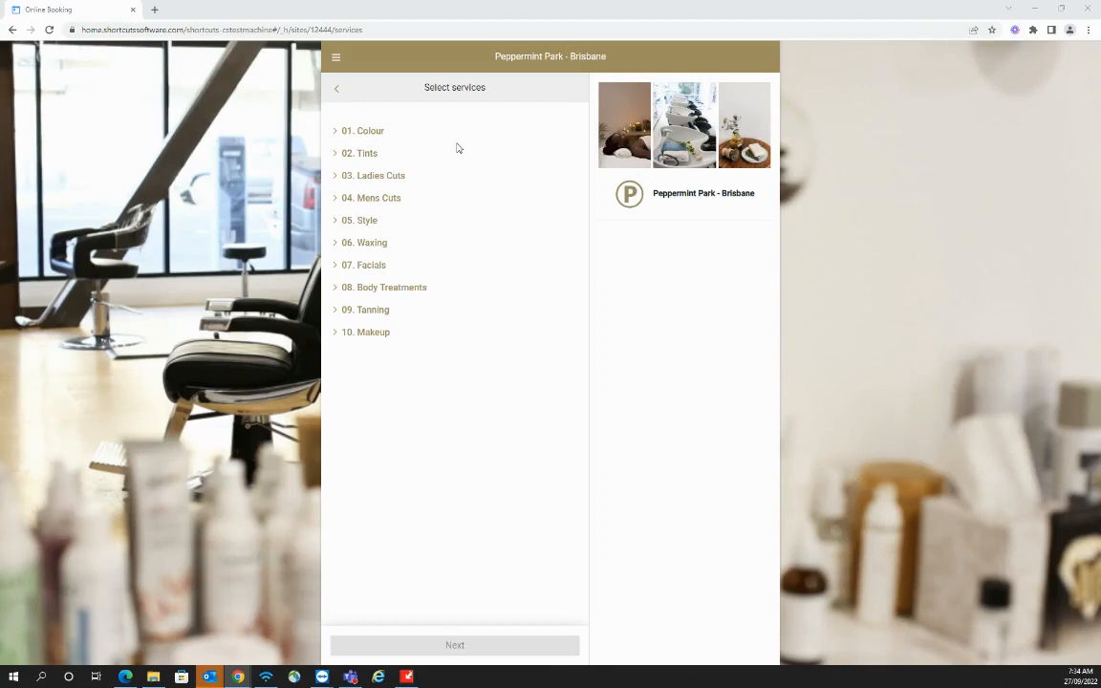
click(335, 134)
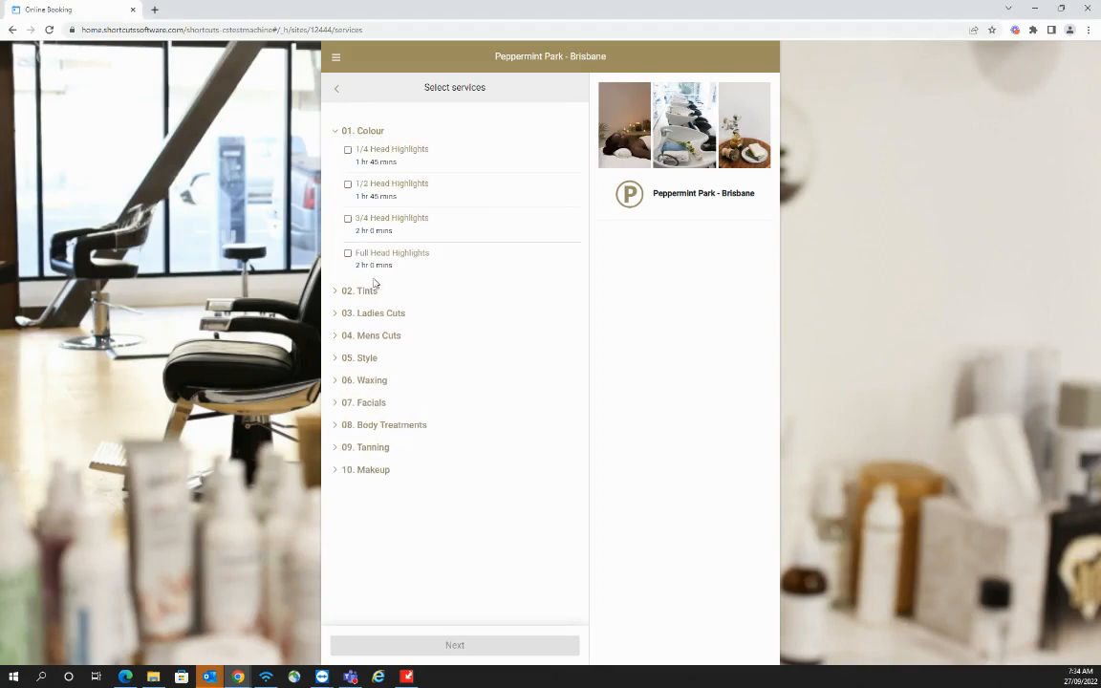
click(337, 316)
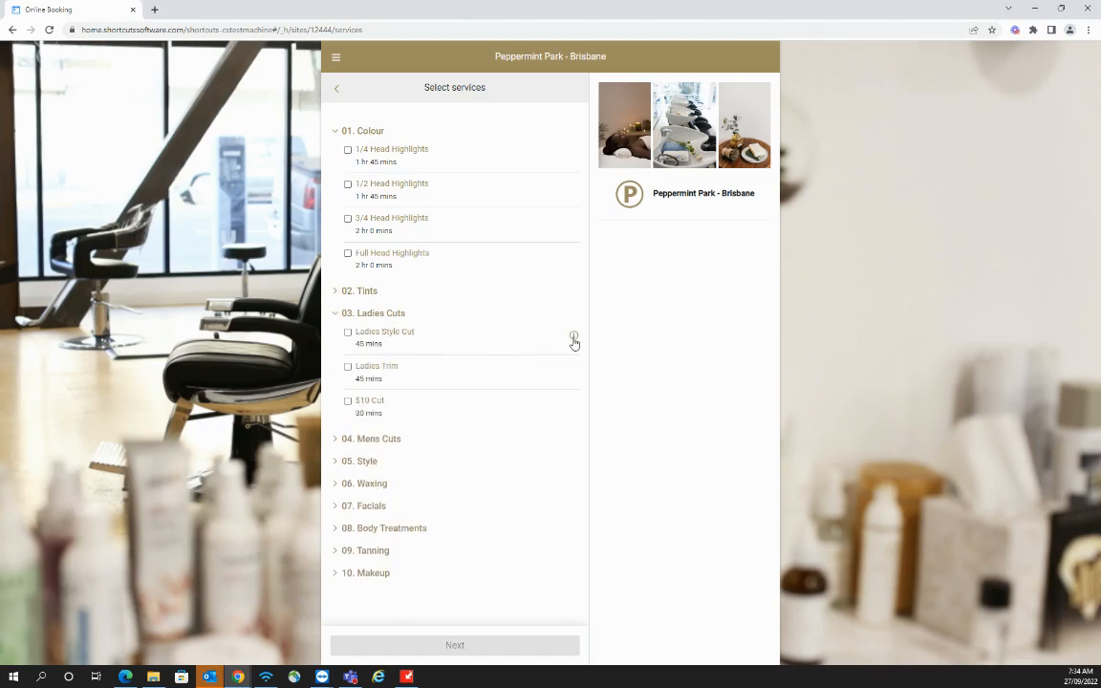
click(574, 338)
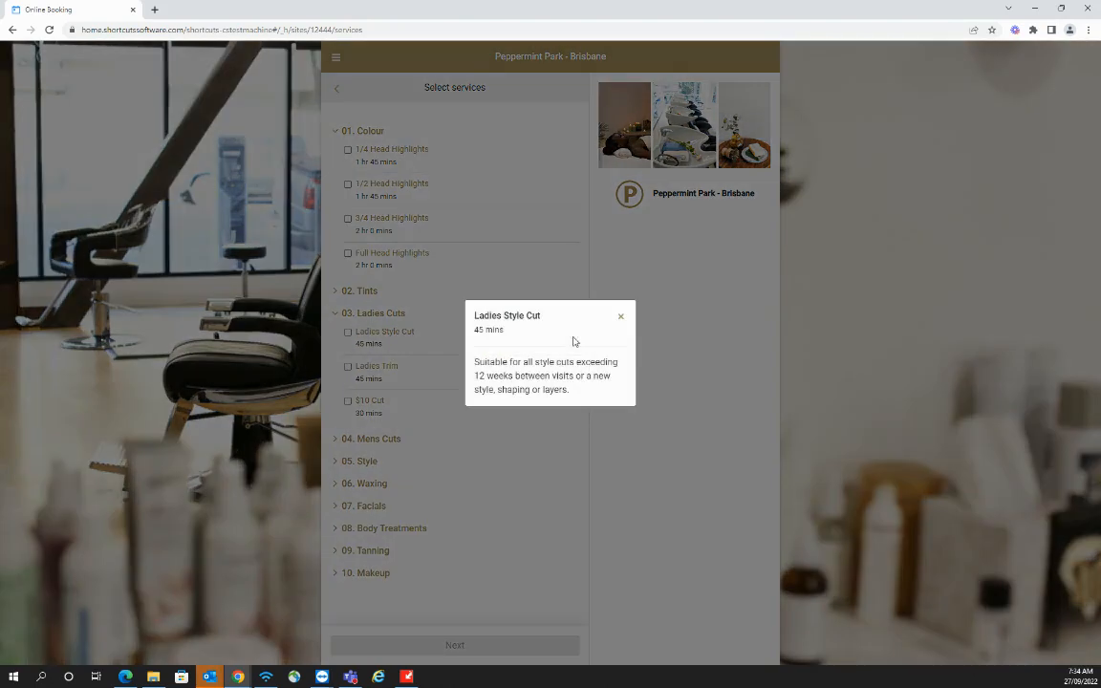
drag(474, 363, 594, 393)
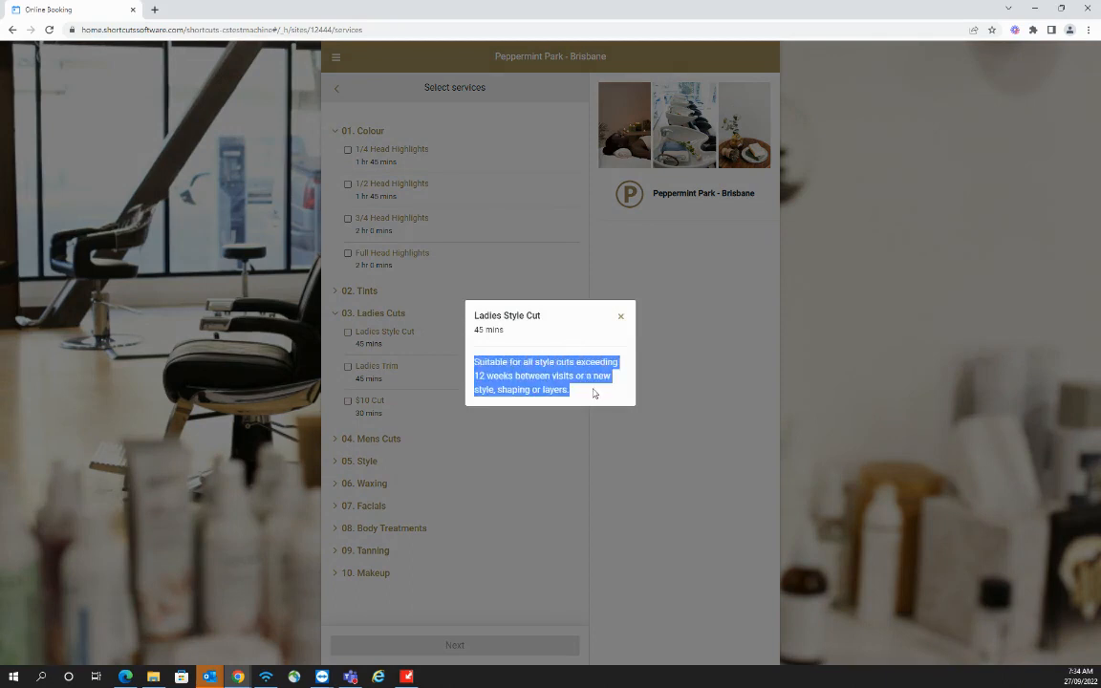
click(595, 401)
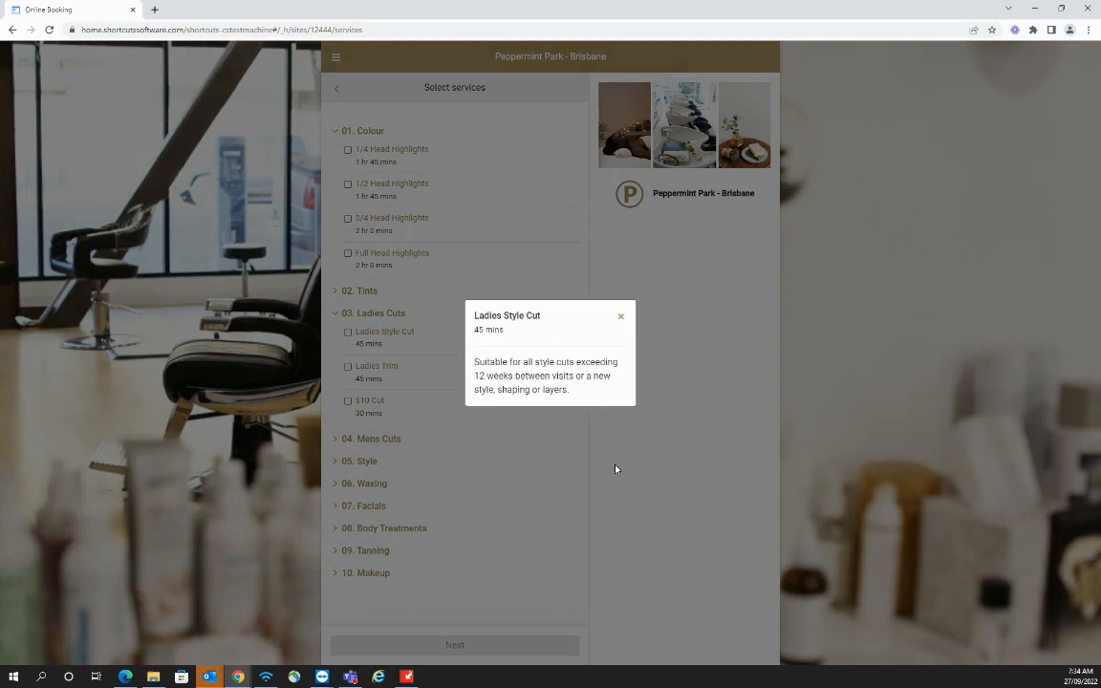
click(621, 319)
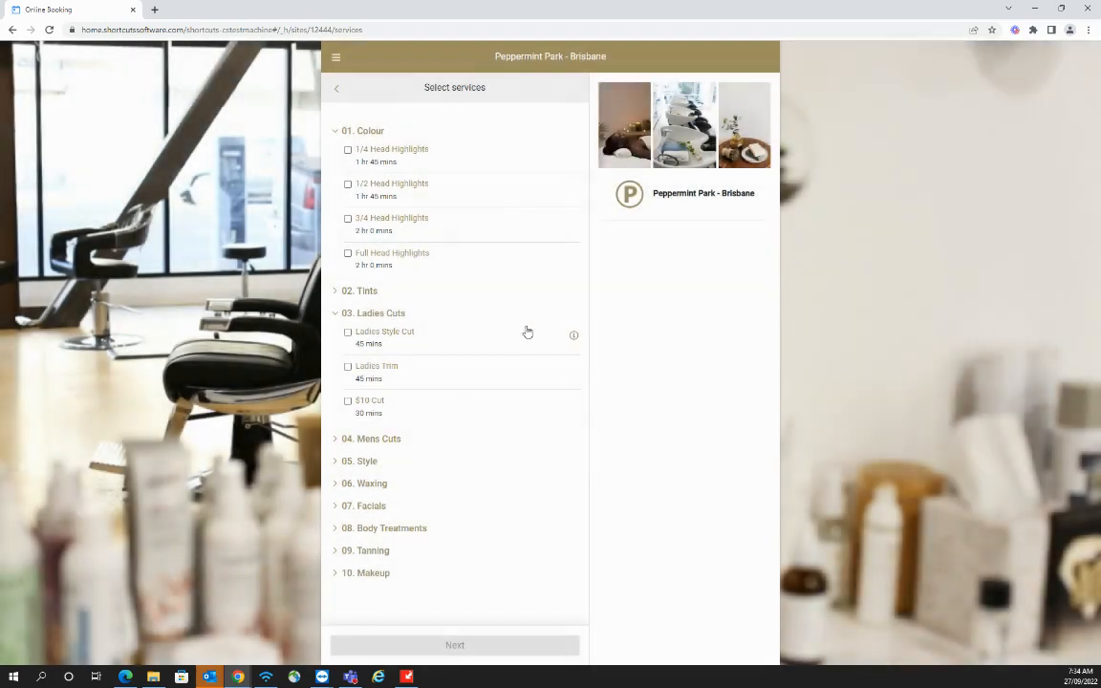
click(335, 134)
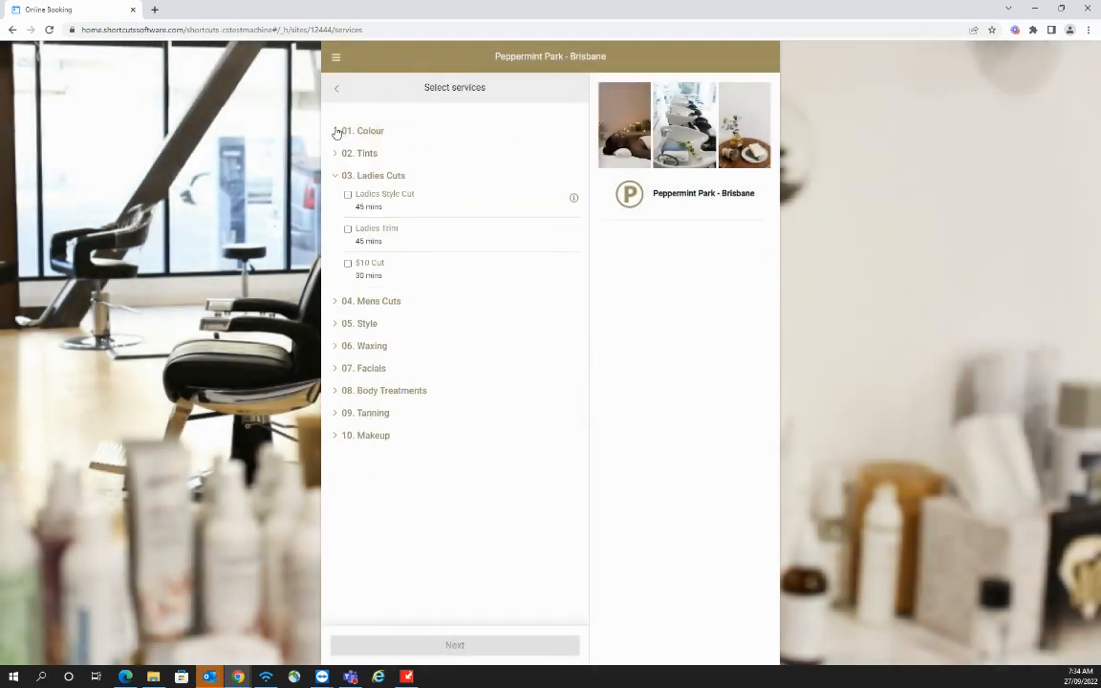
click(332, 178)
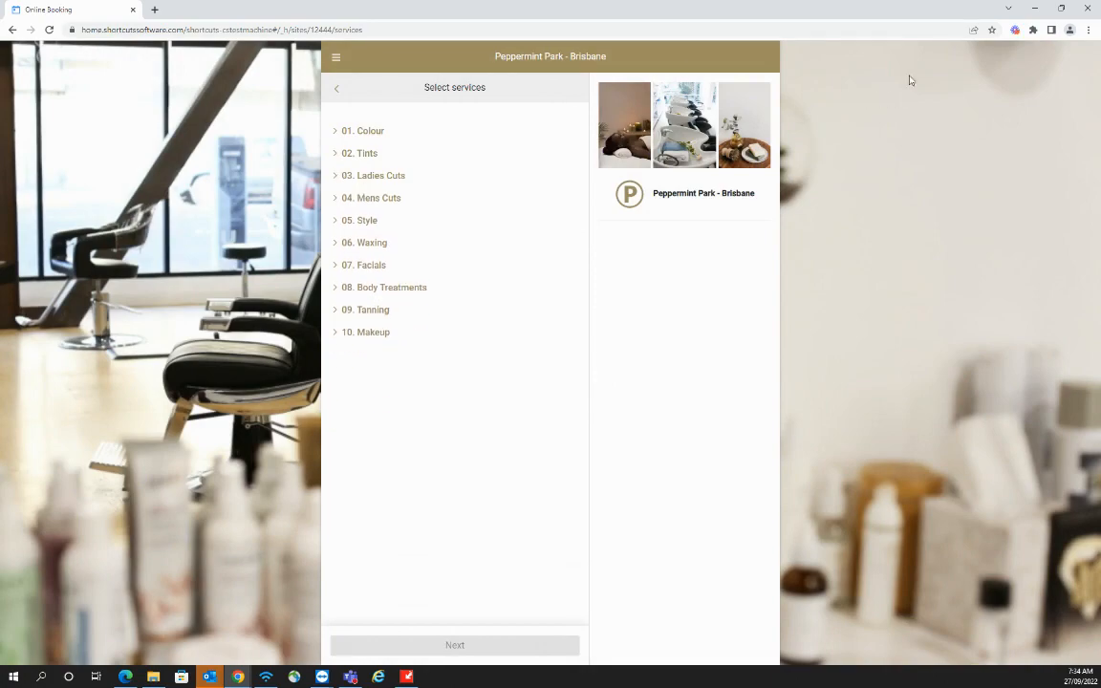
Review the 1/4 Head Highlights service details and its time, break and finishing blocks in the Colour services.
click(1034, 9)
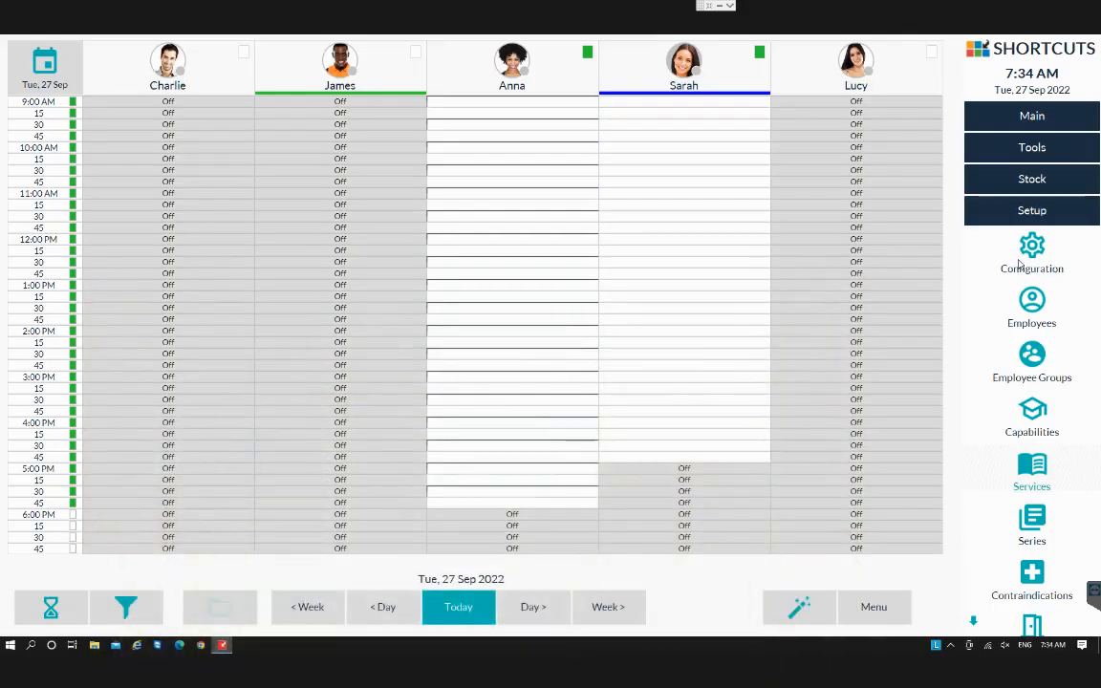
click(1032, 471)
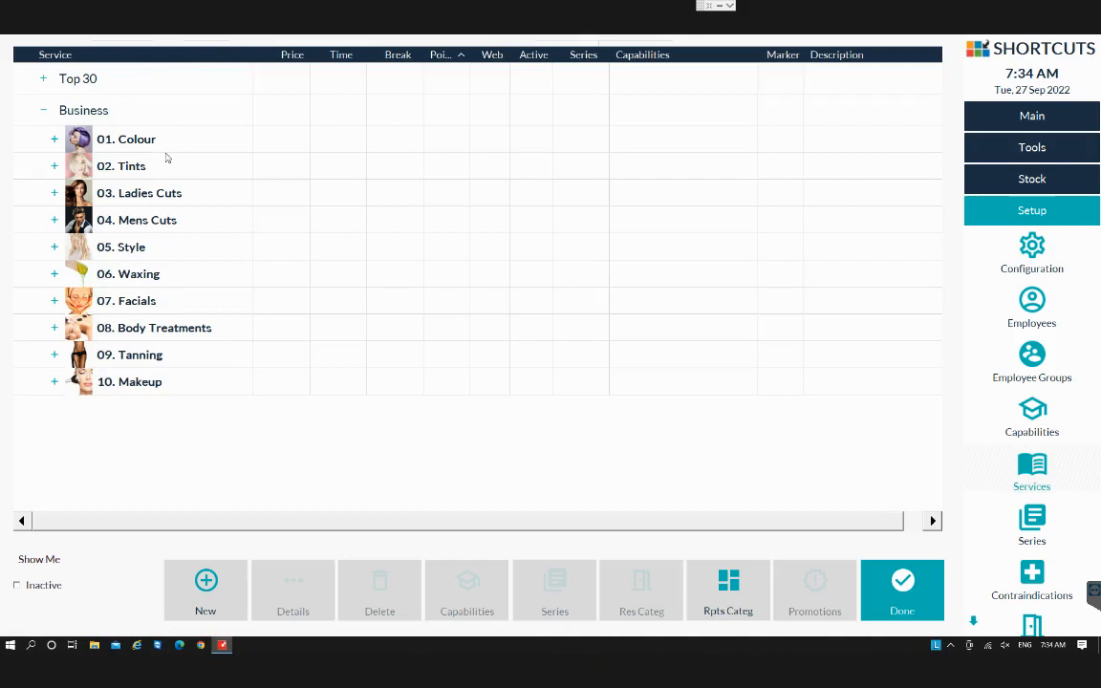
click(55, 140)
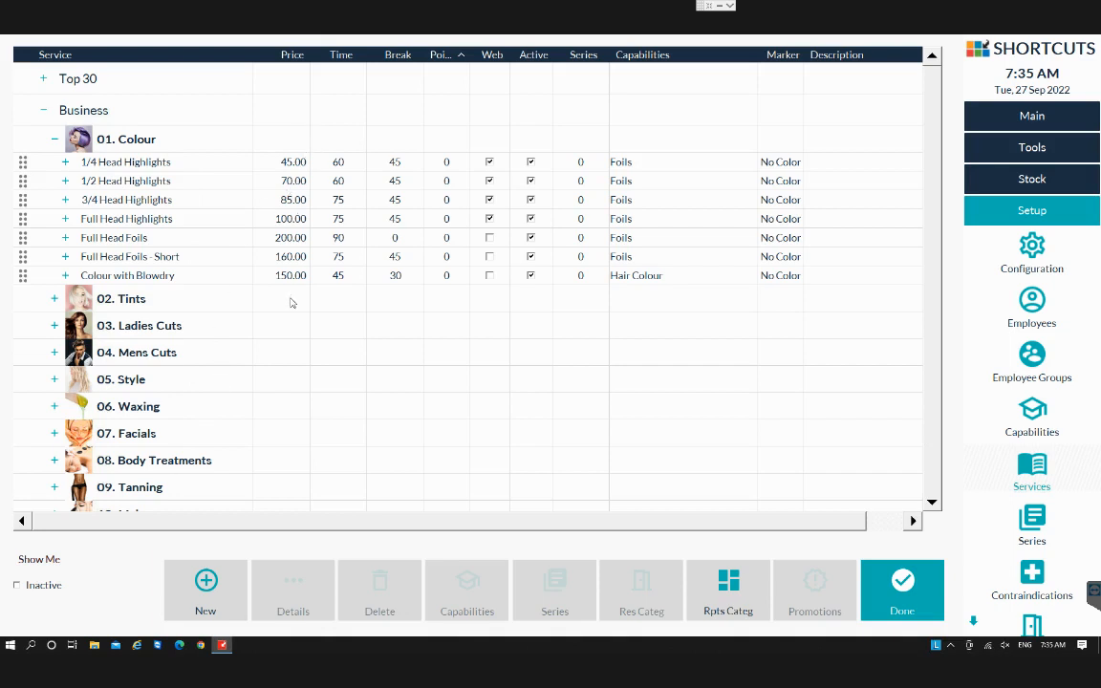
click(319, 157)
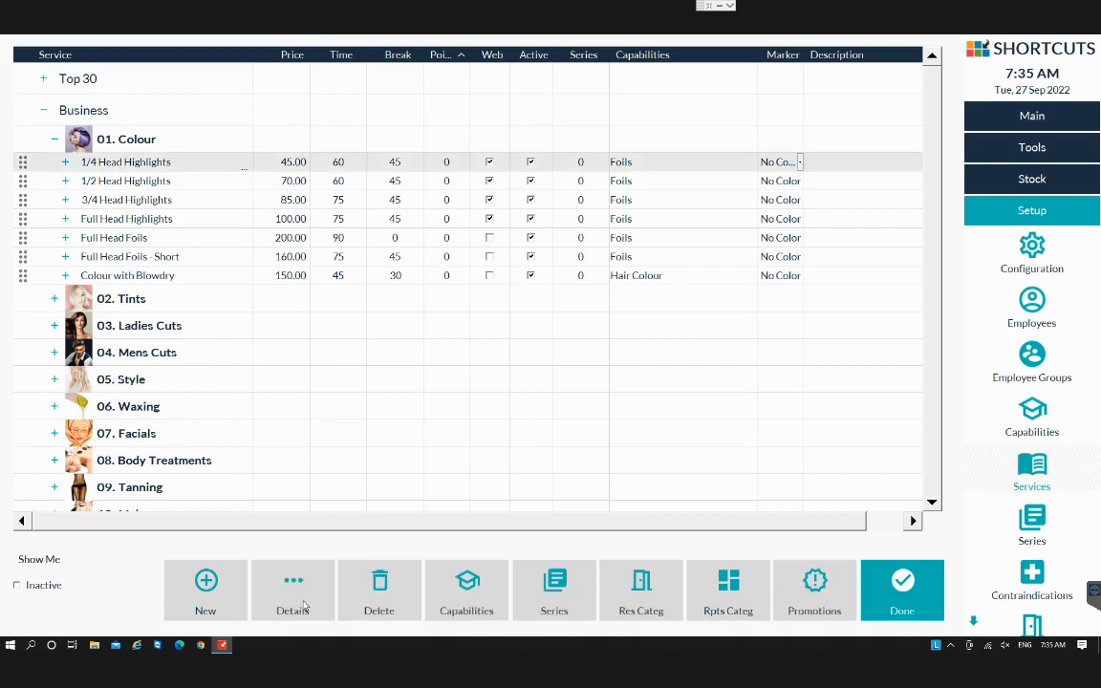
click(304, 606)
click(459, 262)
double_click(472, 269)
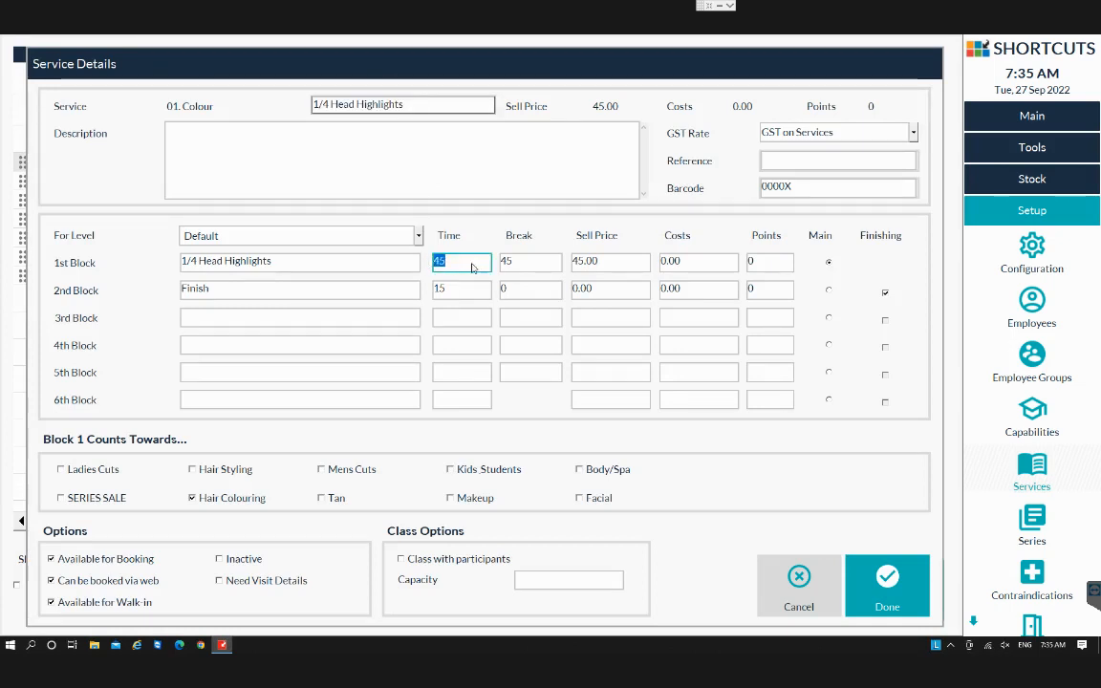
click(521, 260)
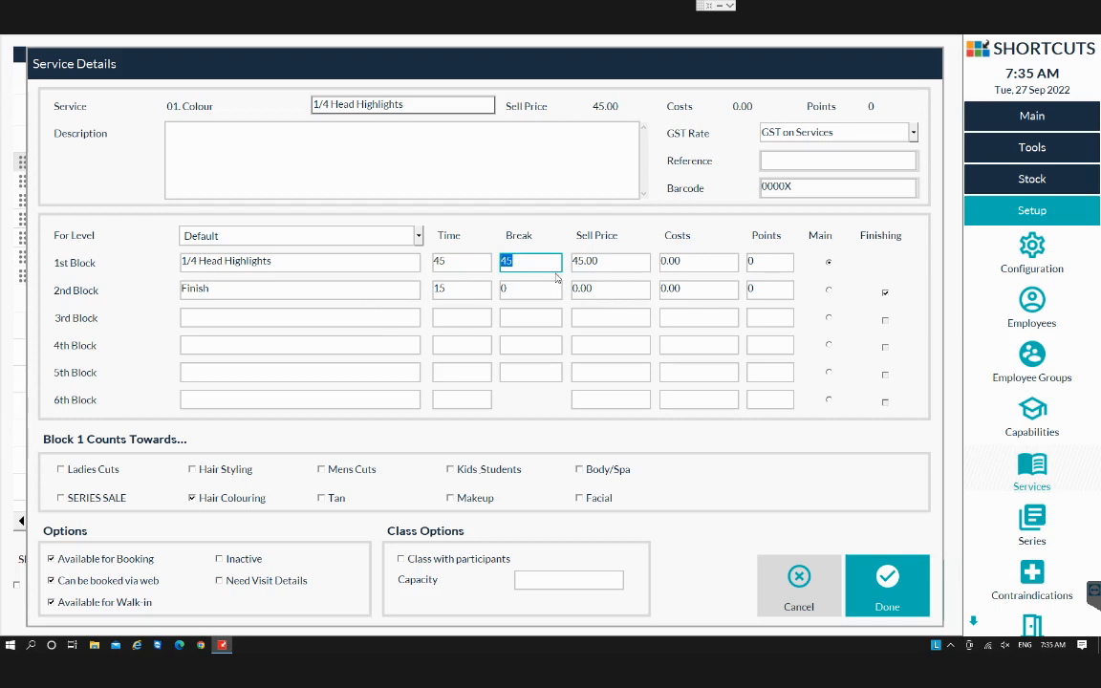
click(223, 291)
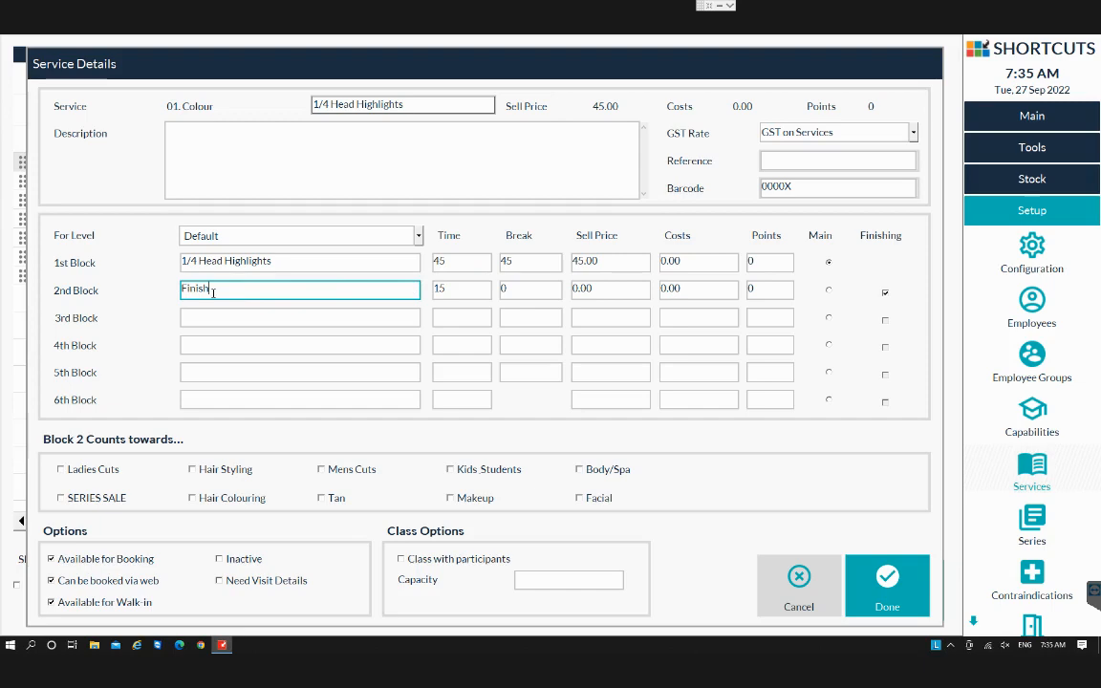
click(889, 578)
click(65, 162)
click(65, 162)
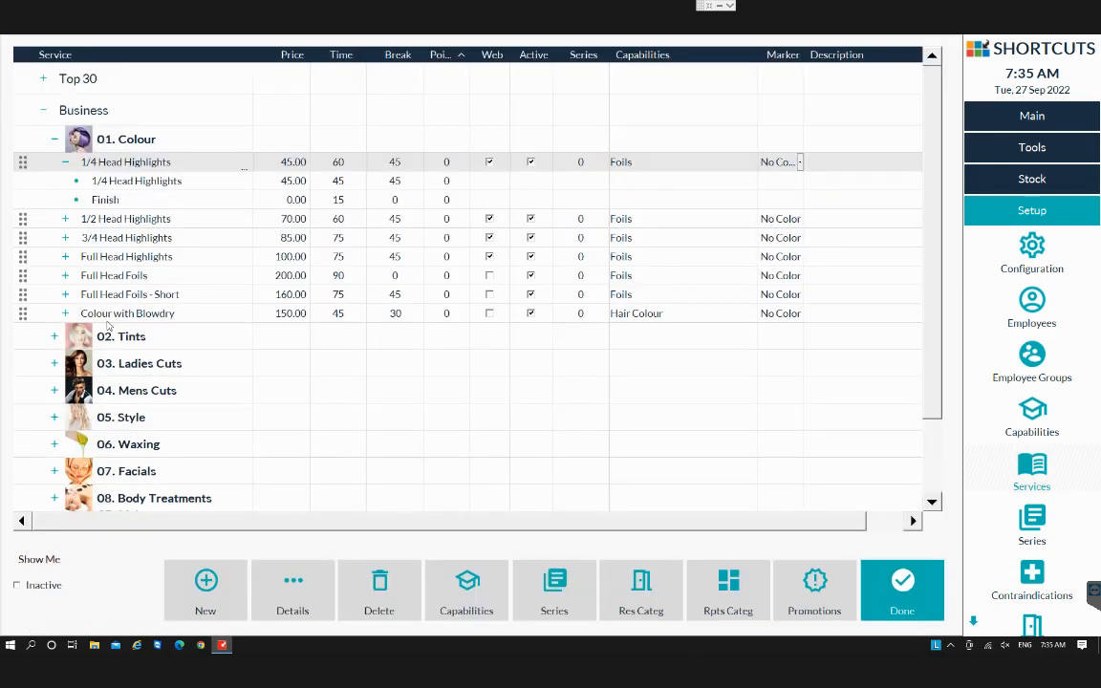
click(55, 140)
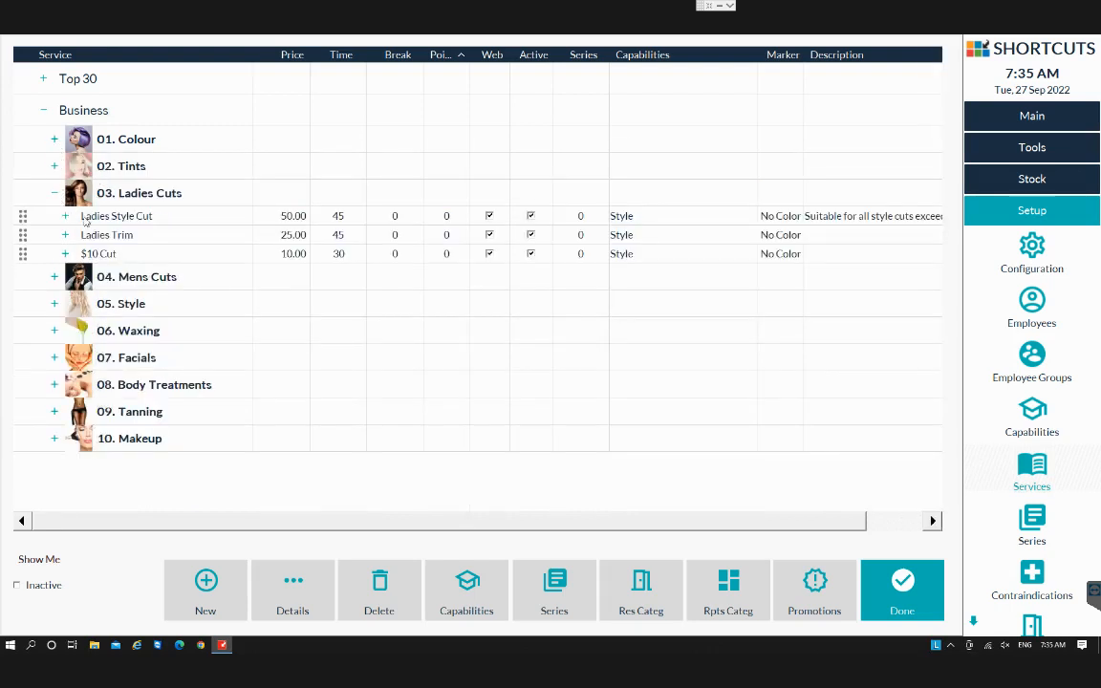
Open the Ladies Style Cut service details and review its description text.
click(54, 194)
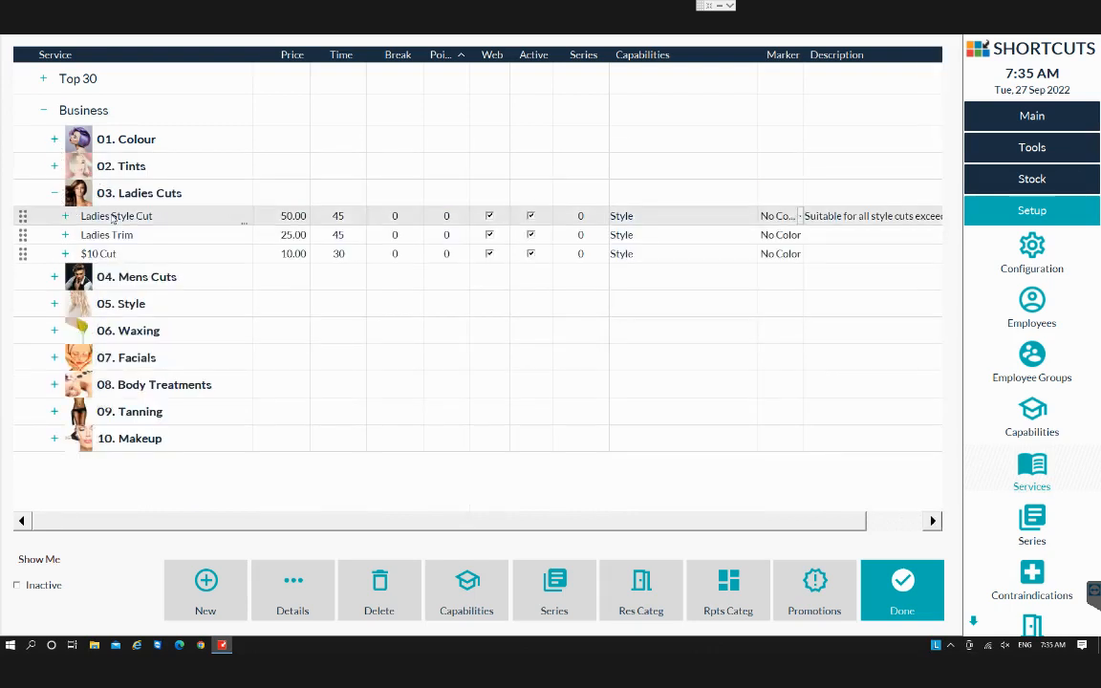
click(295, 595)
click(595, 134)
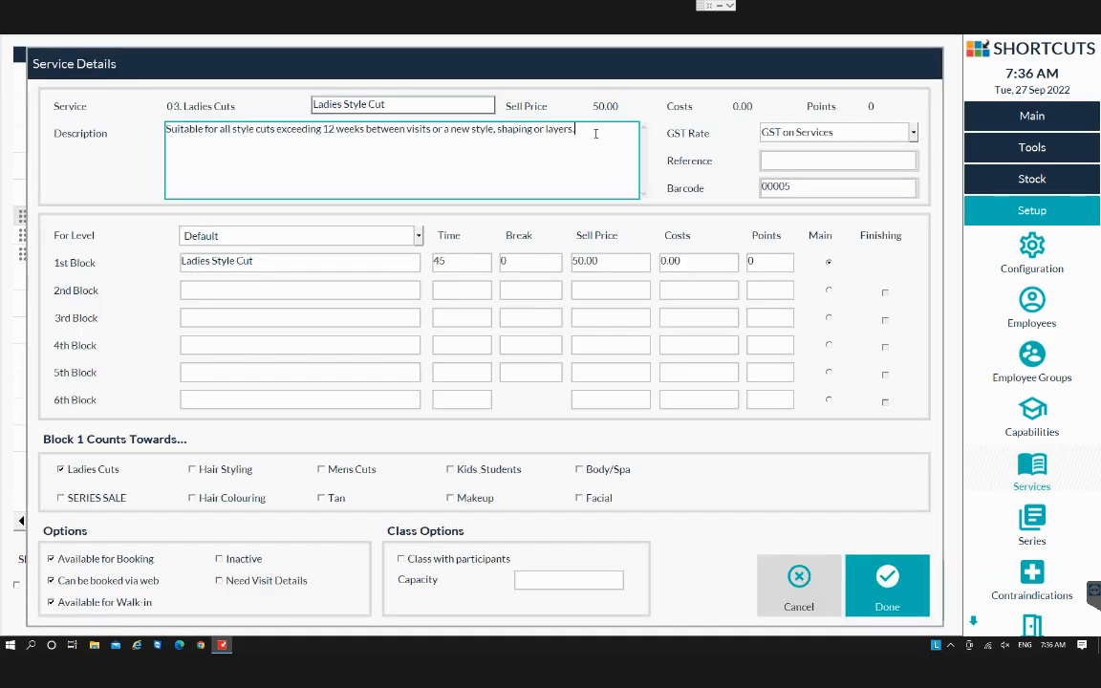
drag(595, 134, 154, 134)
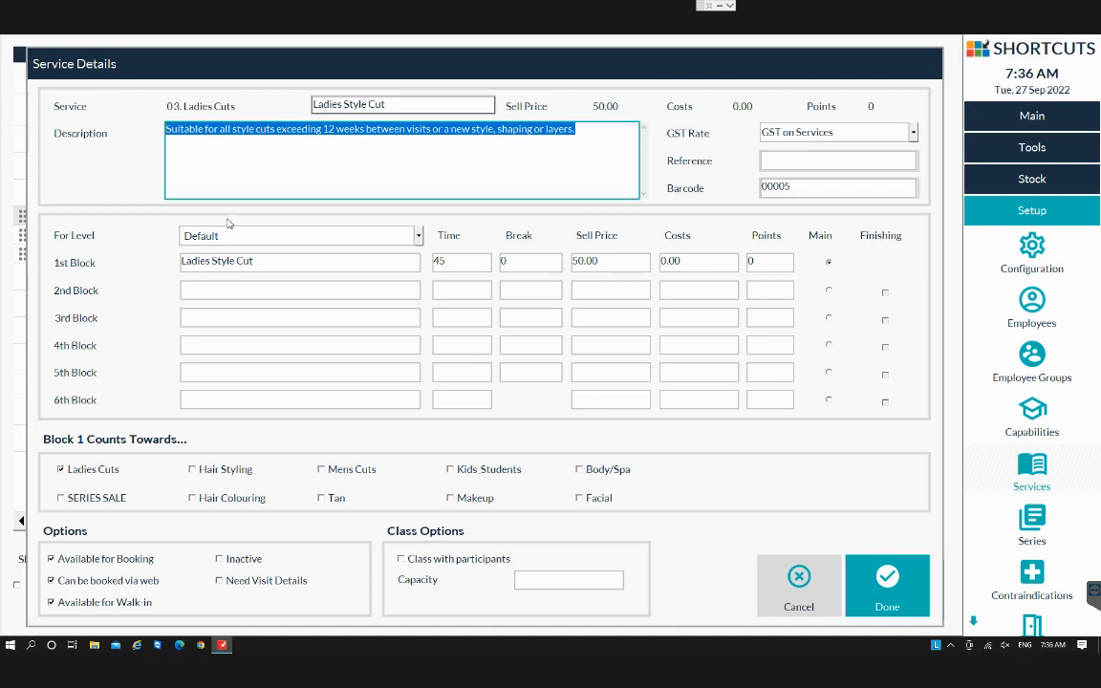
click(913, 592)
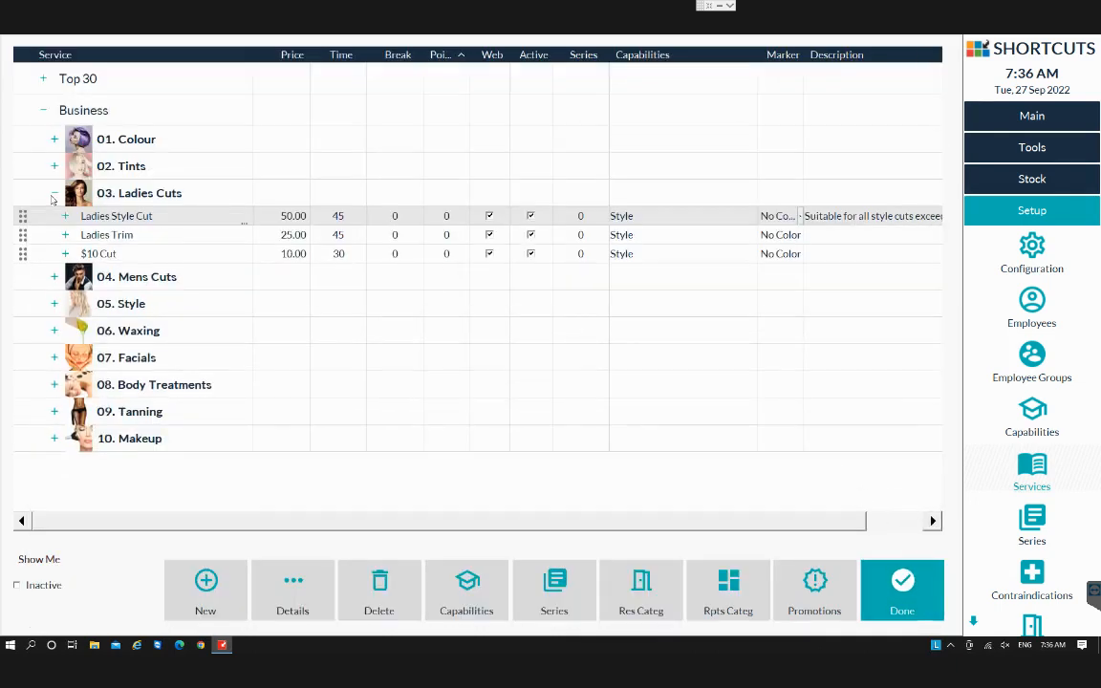
click(53, 196)
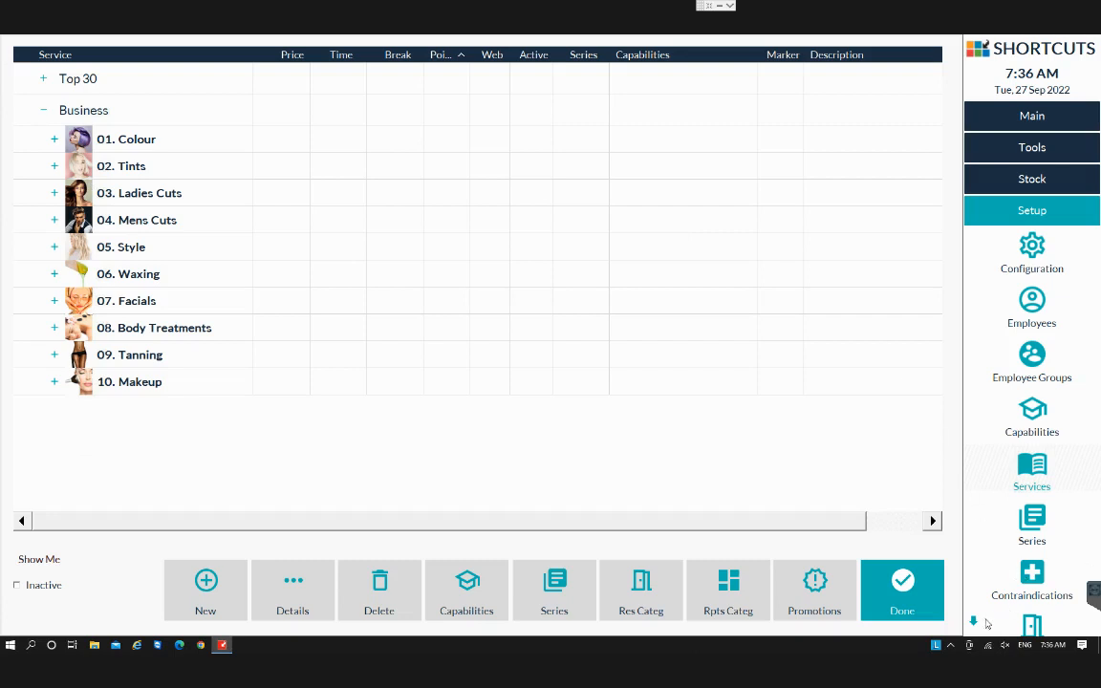
Open the Resources setup to view the resource categories, then return to the services list.
click(973, 625)
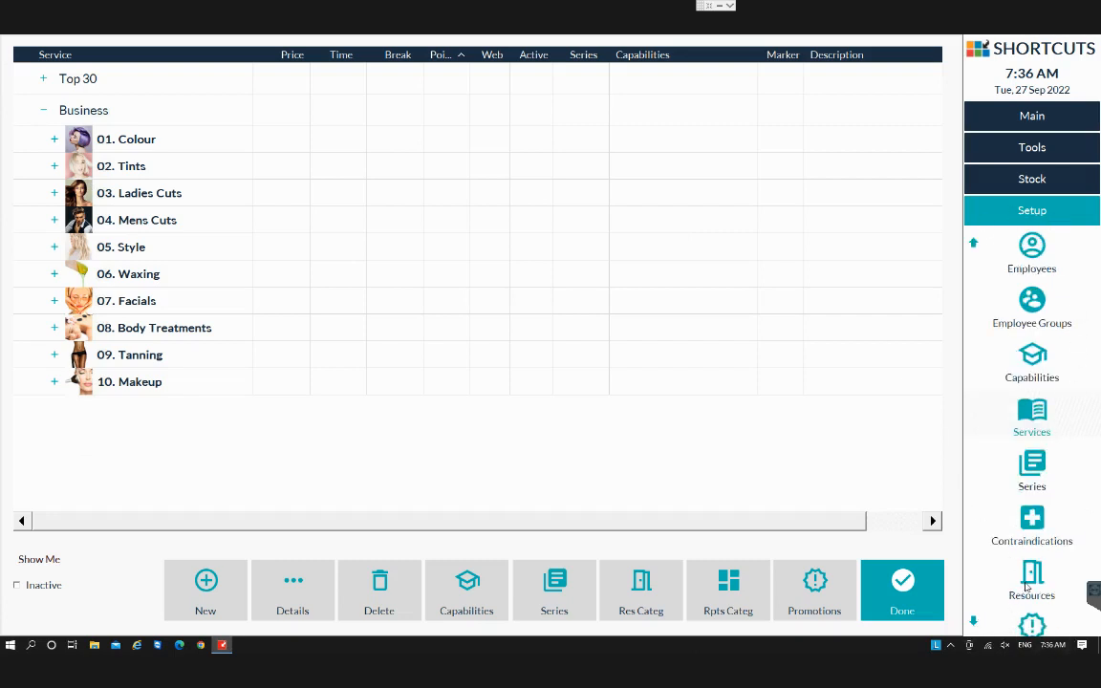
click(1030, 581)
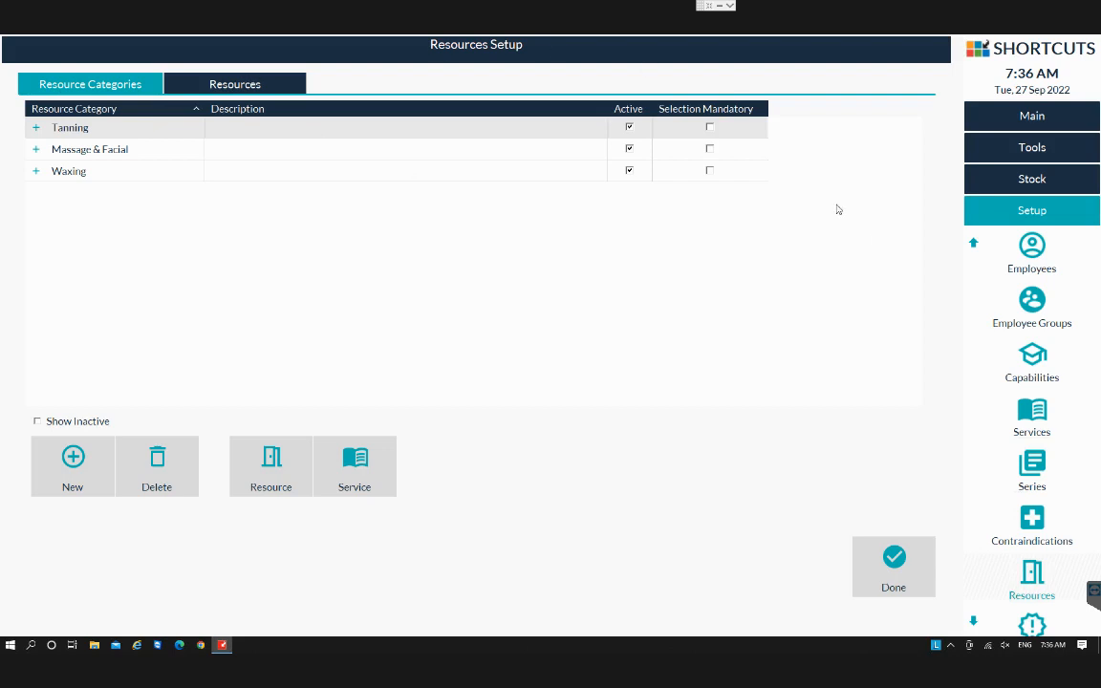
click(973, 244)
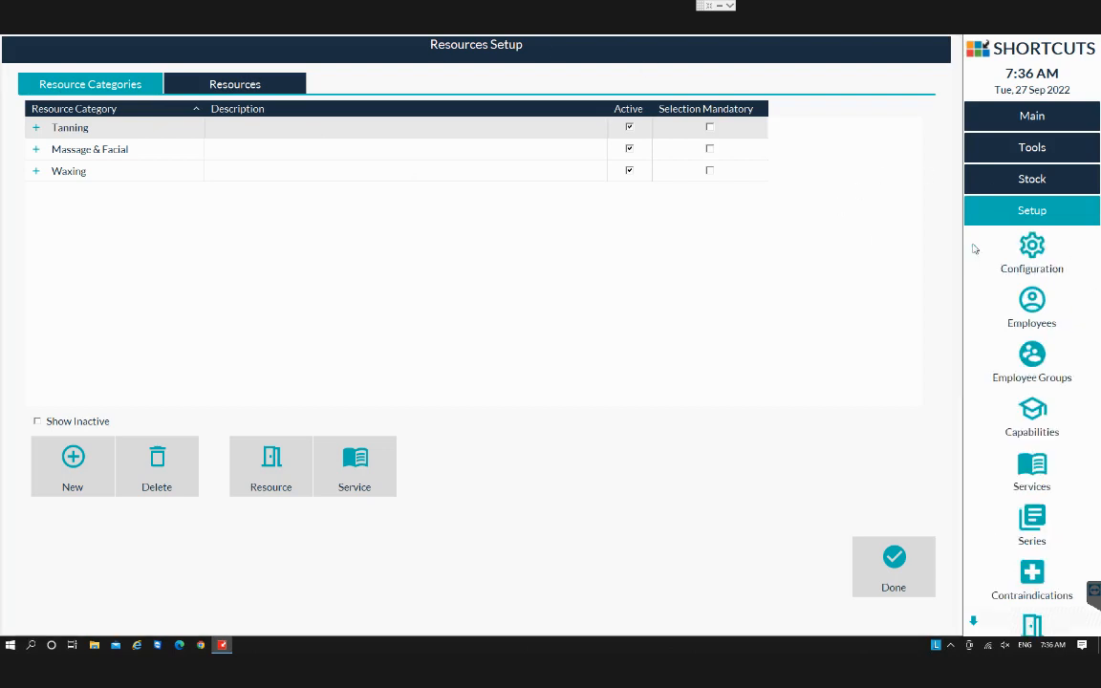
click(1031, 469)
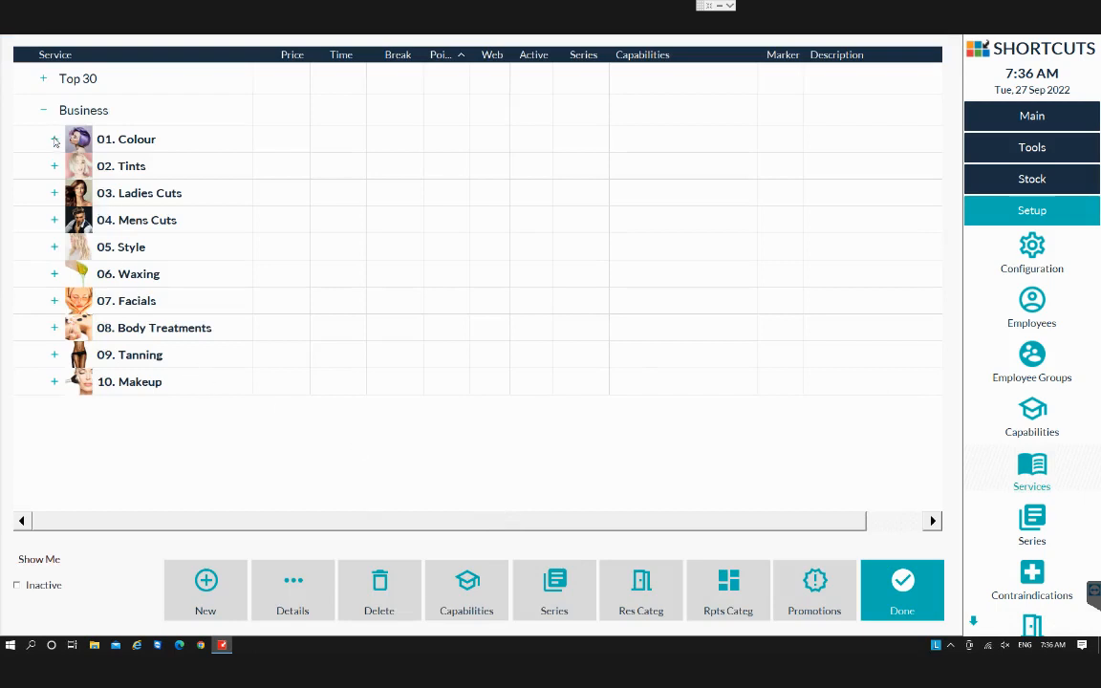
Open the resource category setup for the 1/4 Head Highlights colour service, cancel it, and close the services list.
click(54, 141)
click(105, 161)
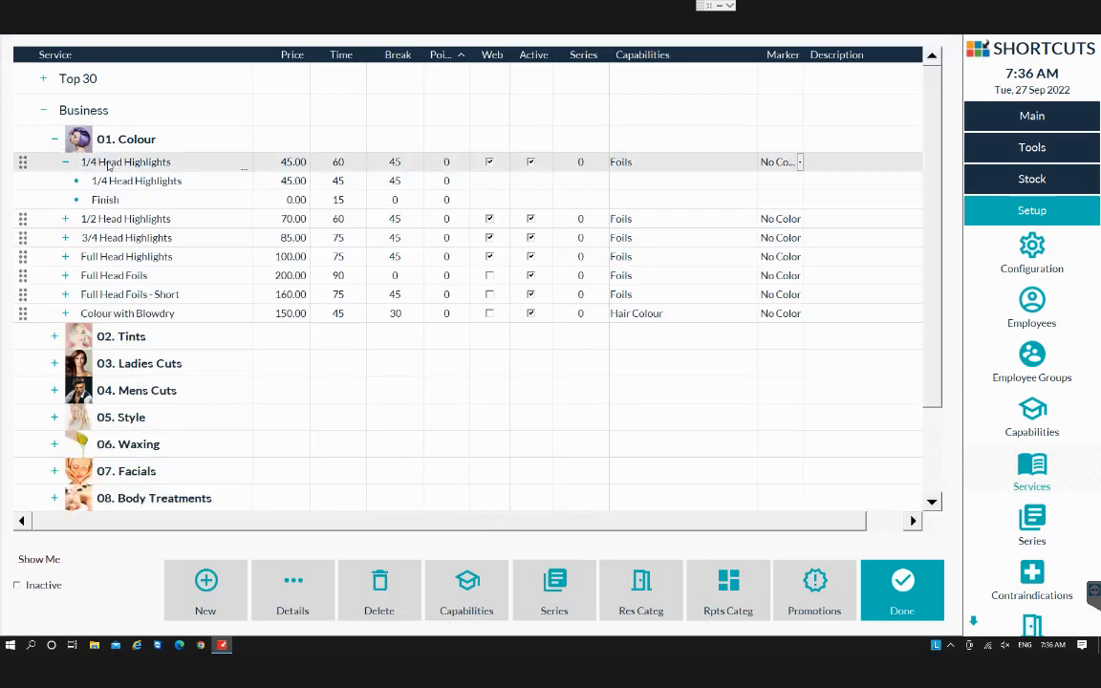
click(641, 592)
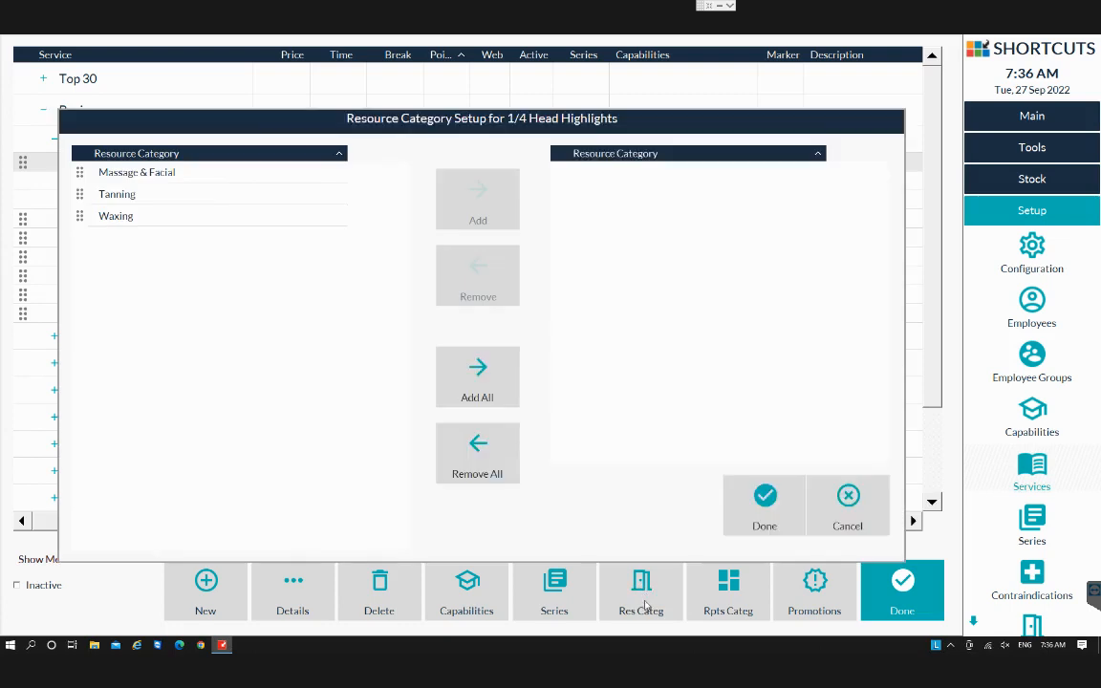
click(850, 507)
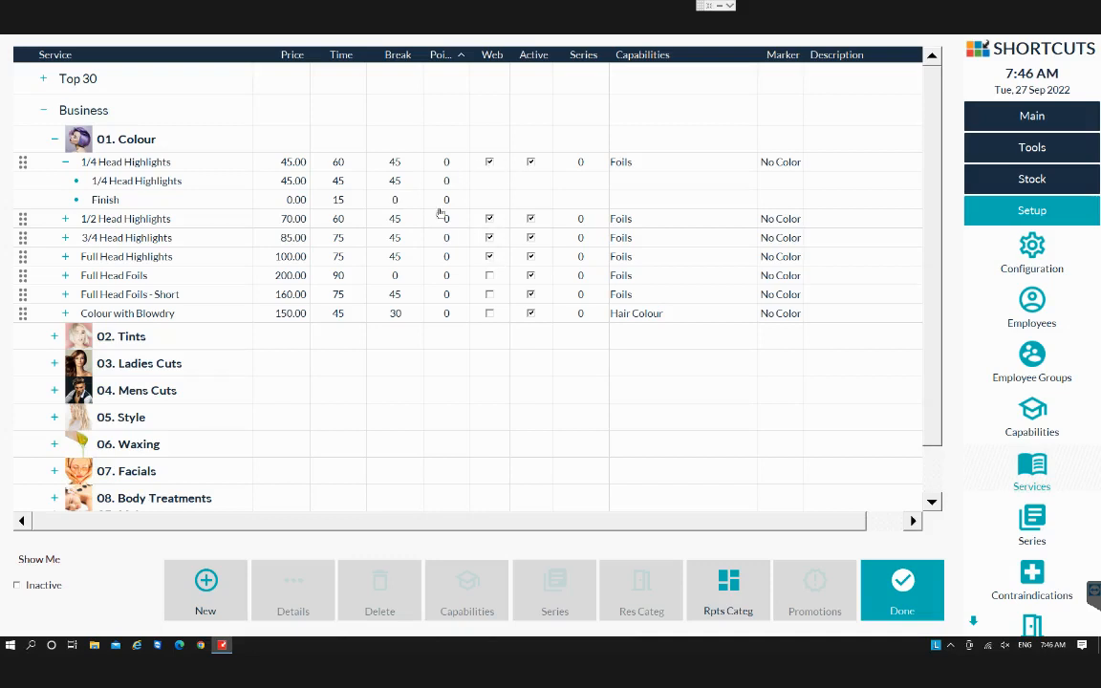
click(55, 138)
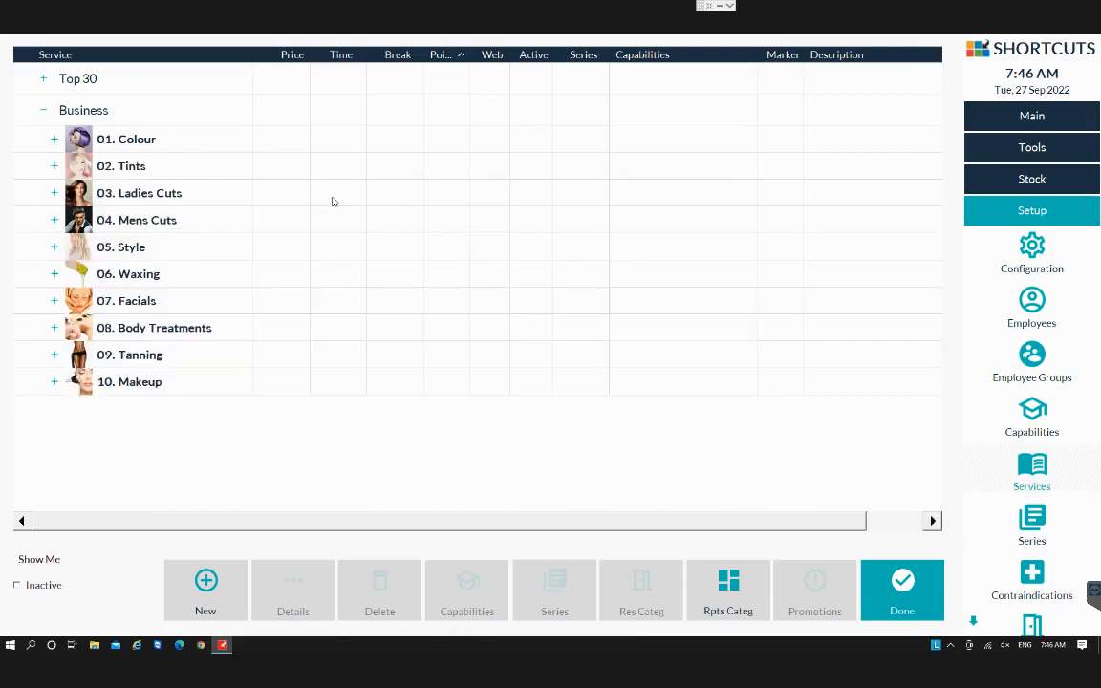
click(915, 600)
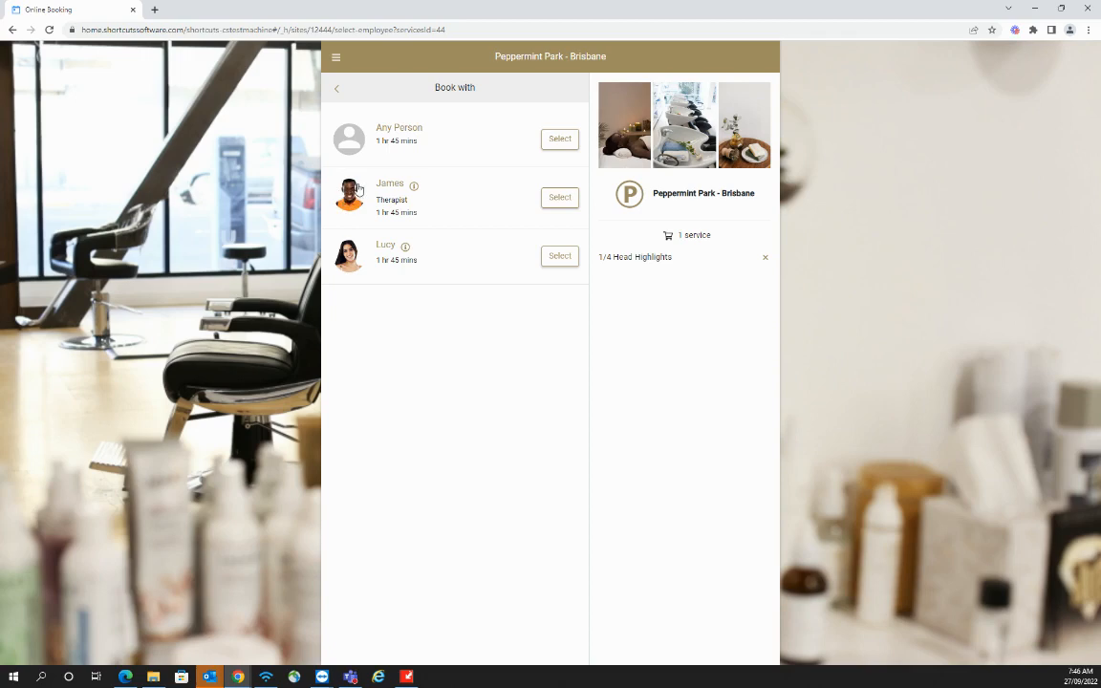
View James's biography on the online booking staff selection page, then close it and leave the browser.
click(414, 186)
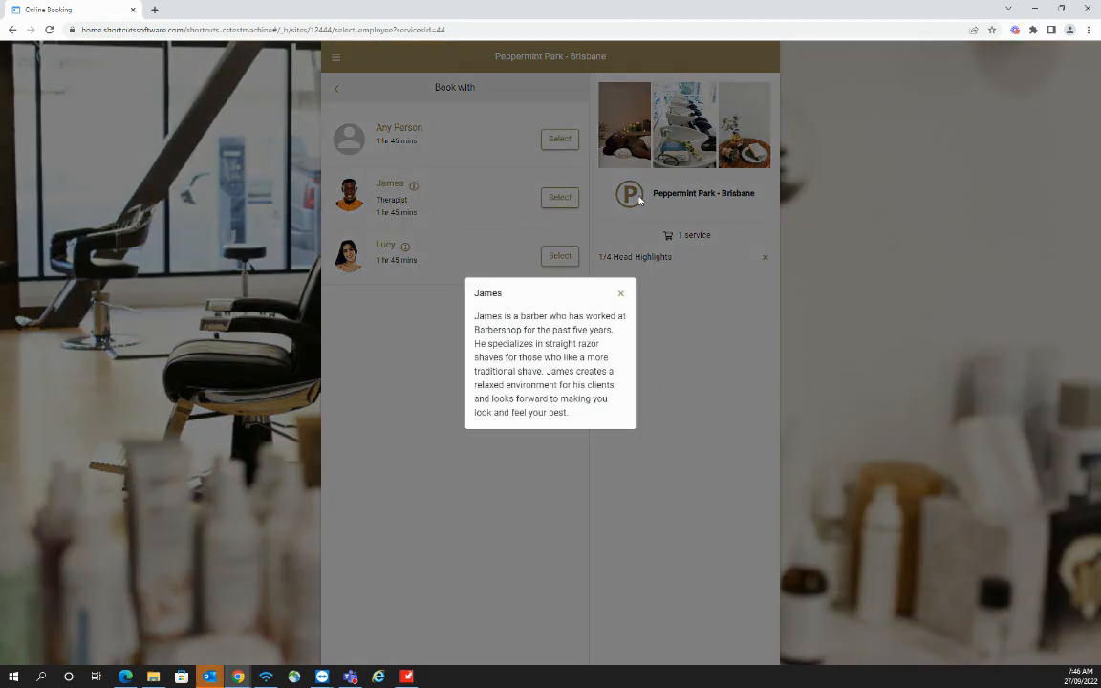
click(621, 294)
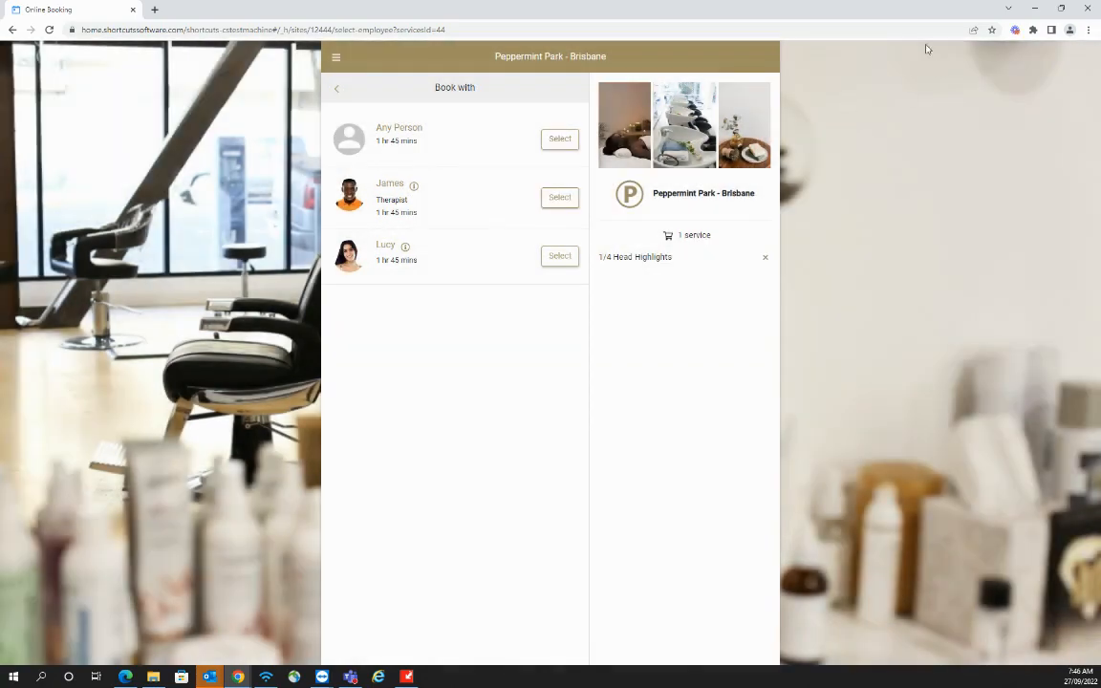
click(1033, 11)
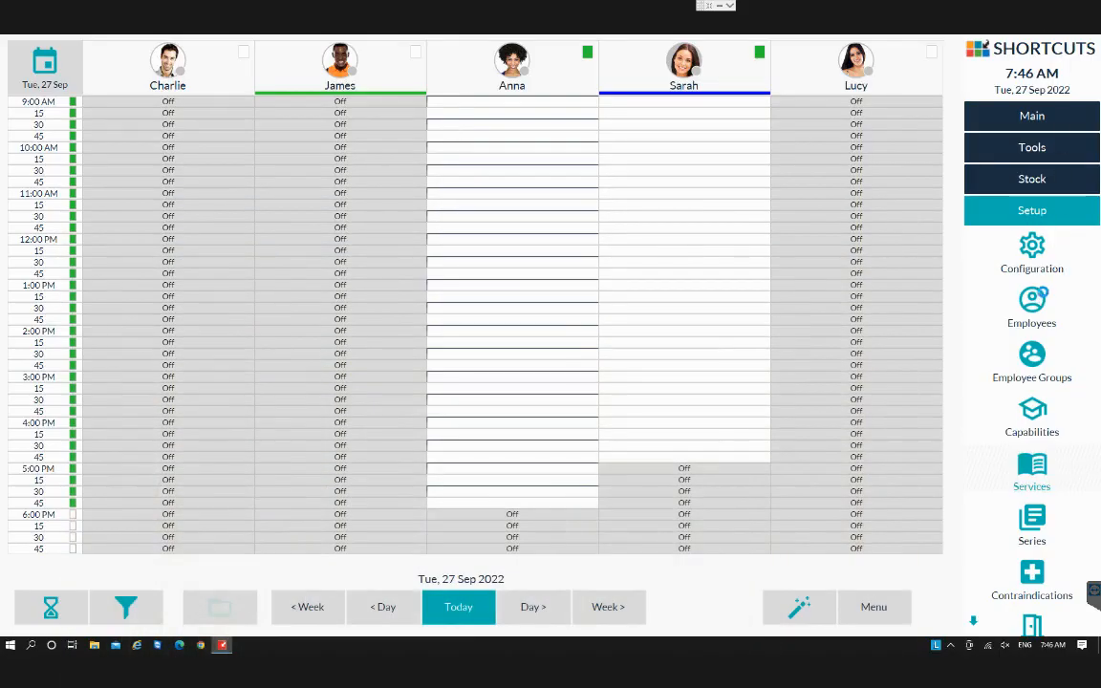
Open Anna's employee record and her Edit Employee dialog, and select her biography text.
click(1042, 302)
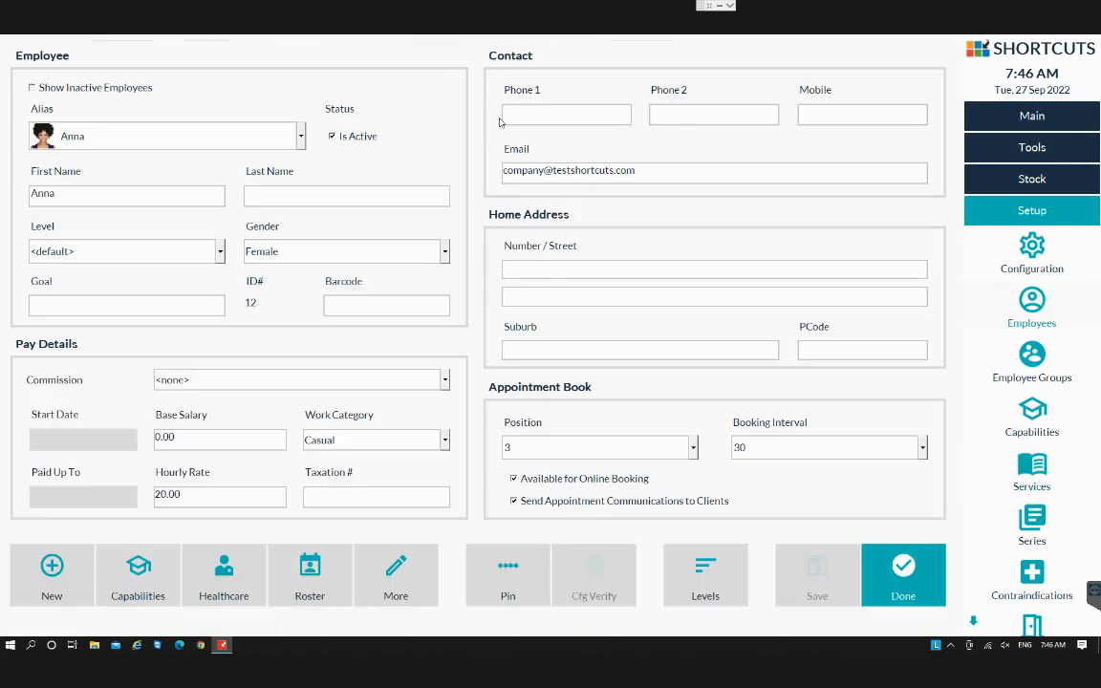
click(162, 145)
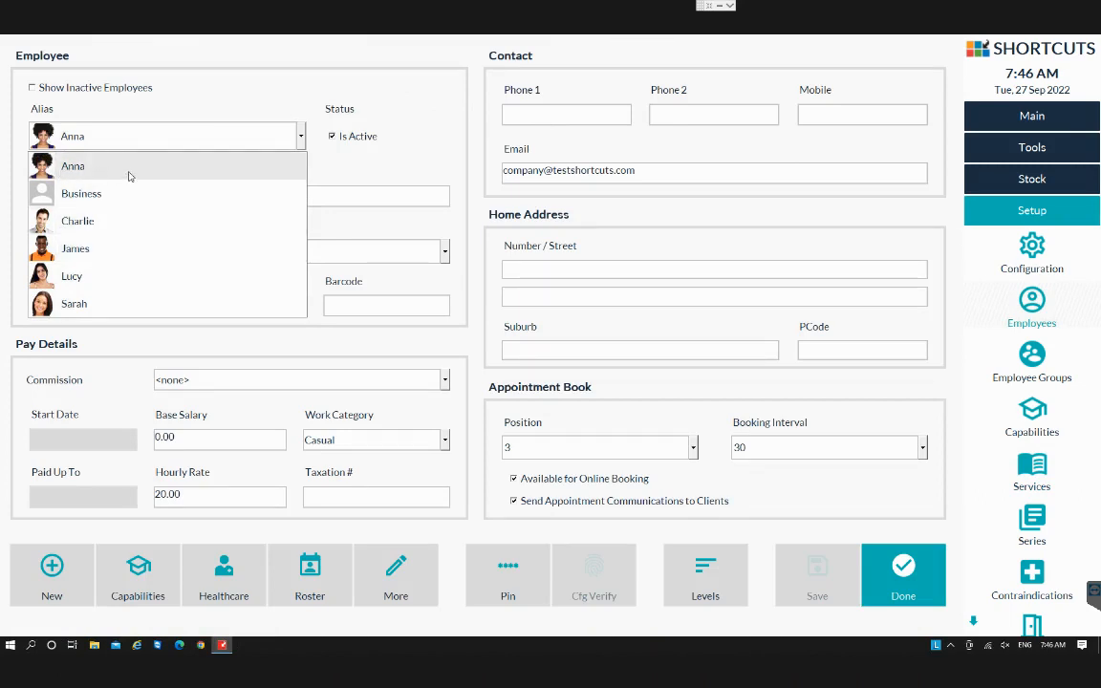
click(133, 170)
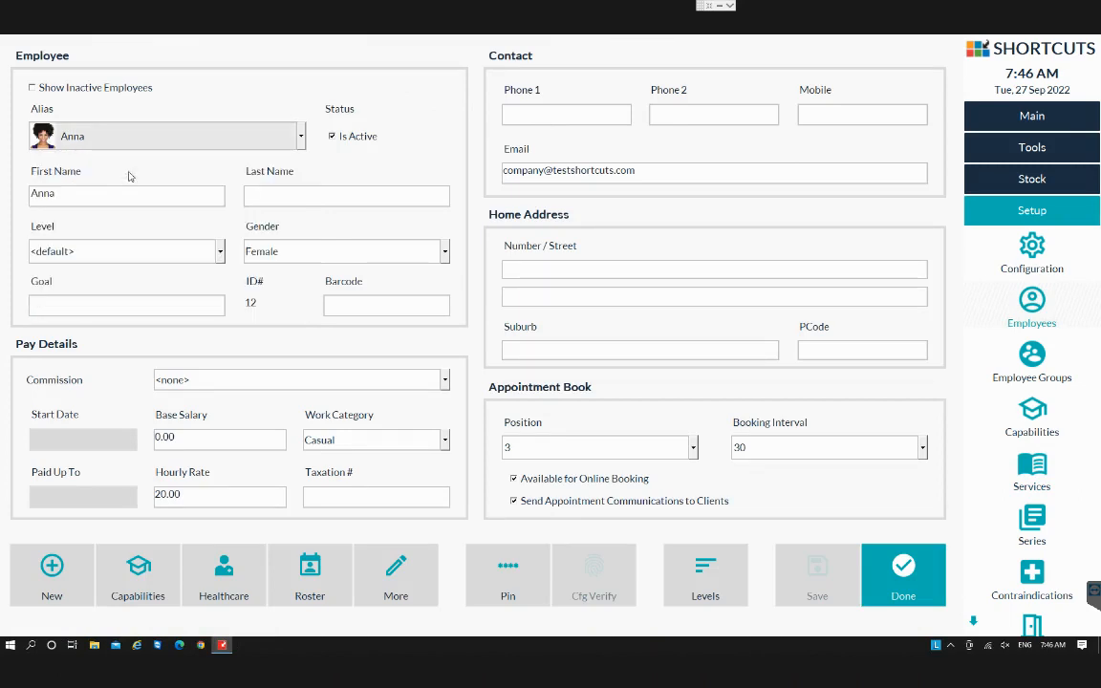
click(398, 577)
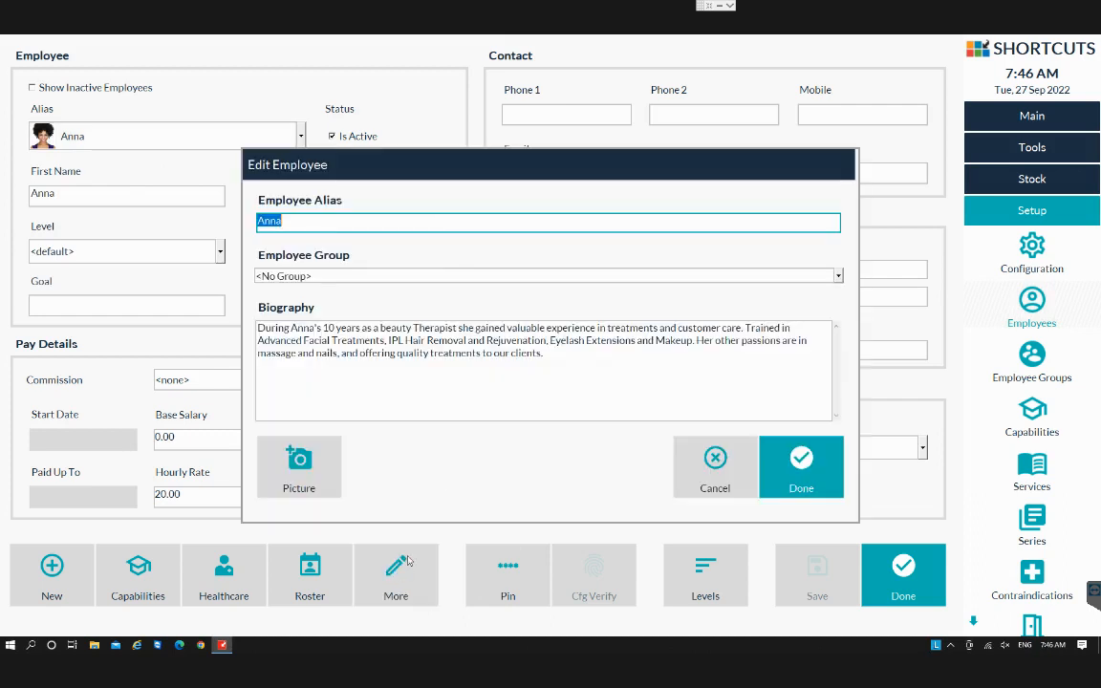
click(286, 219)
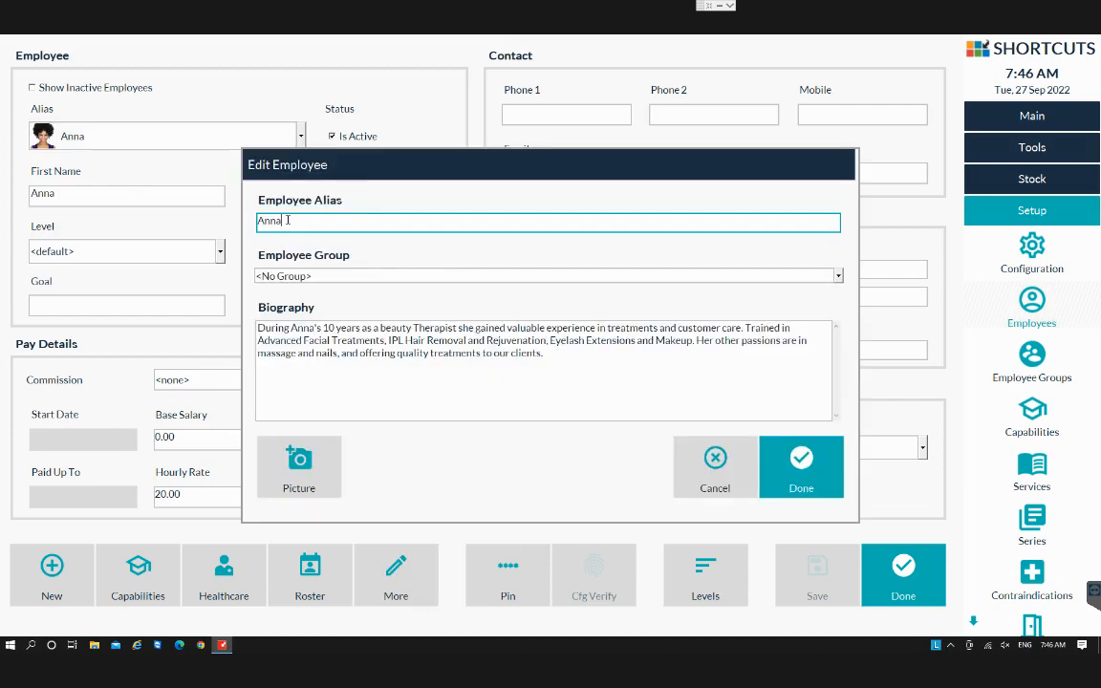
click(269, 337)
drag(258, 328, 531, 396)
click(530, 396)
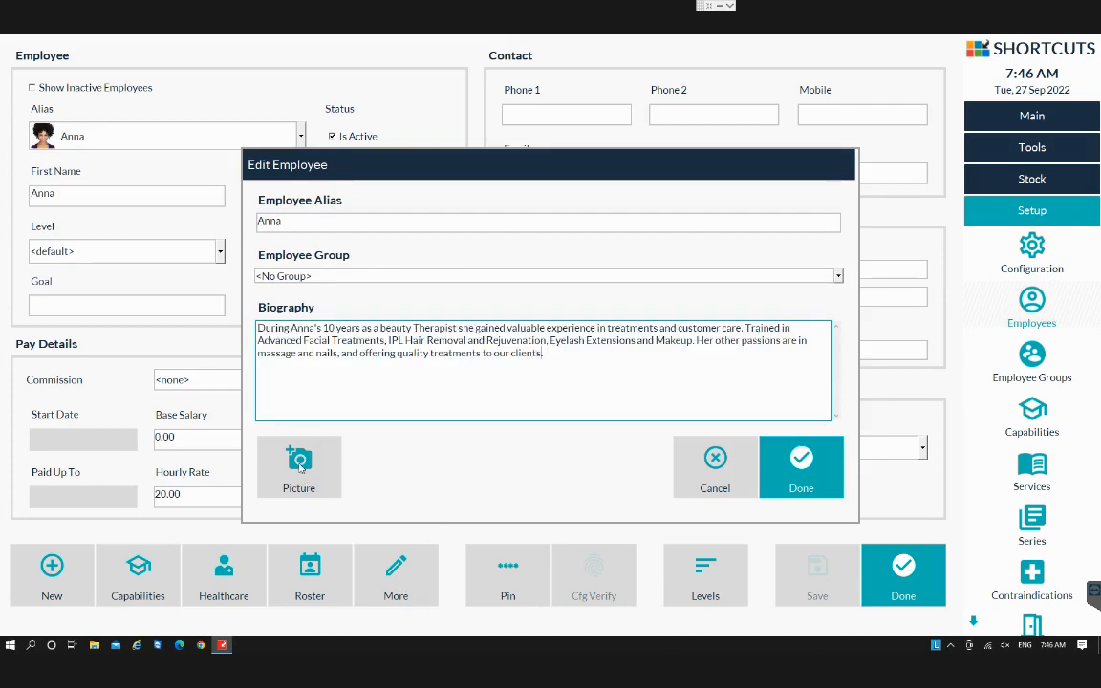
Choose girl3.png as Anna's employee picture, confirm the dialog, and close the employee setup.
click(302, 464)
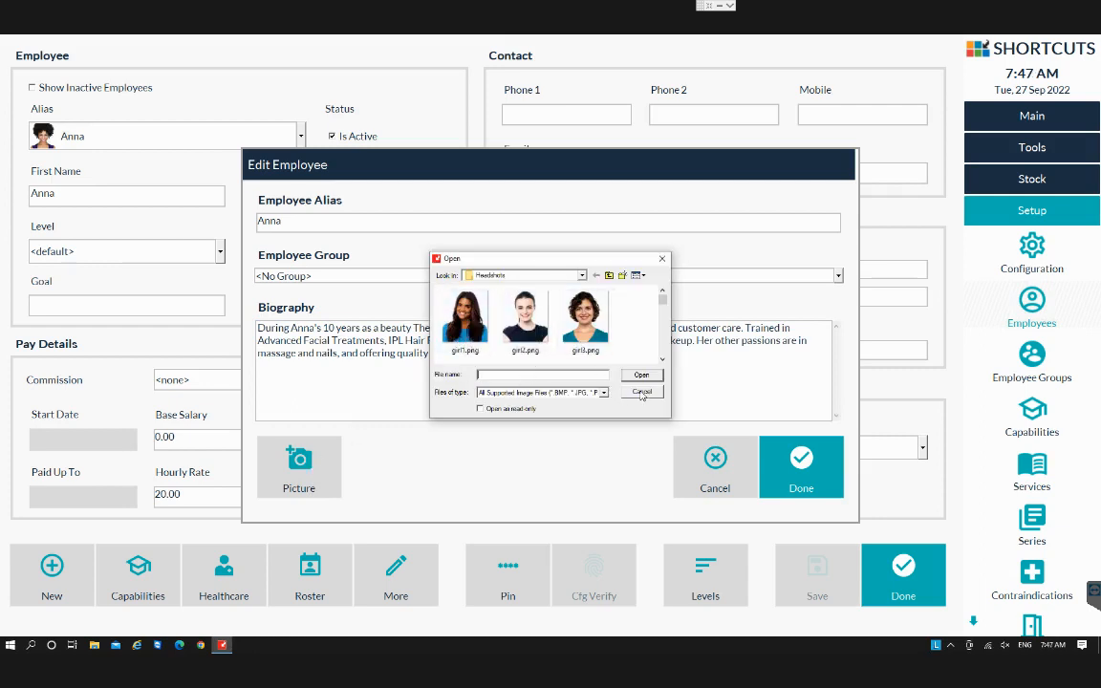
double_click(577, 352)
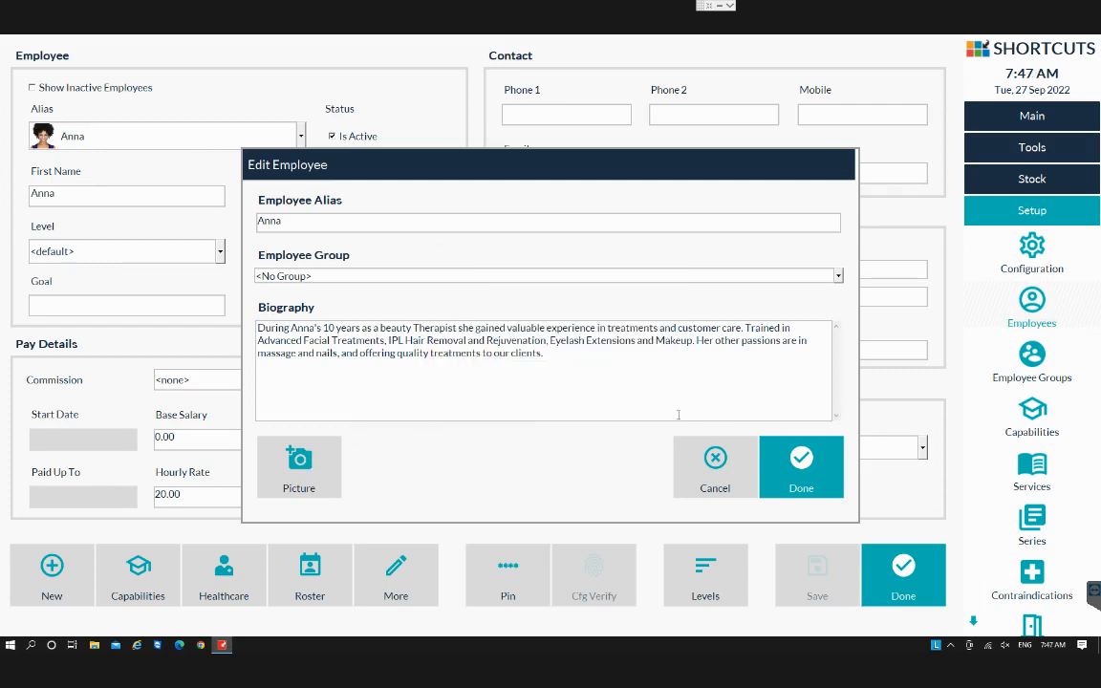
click(820, 491)
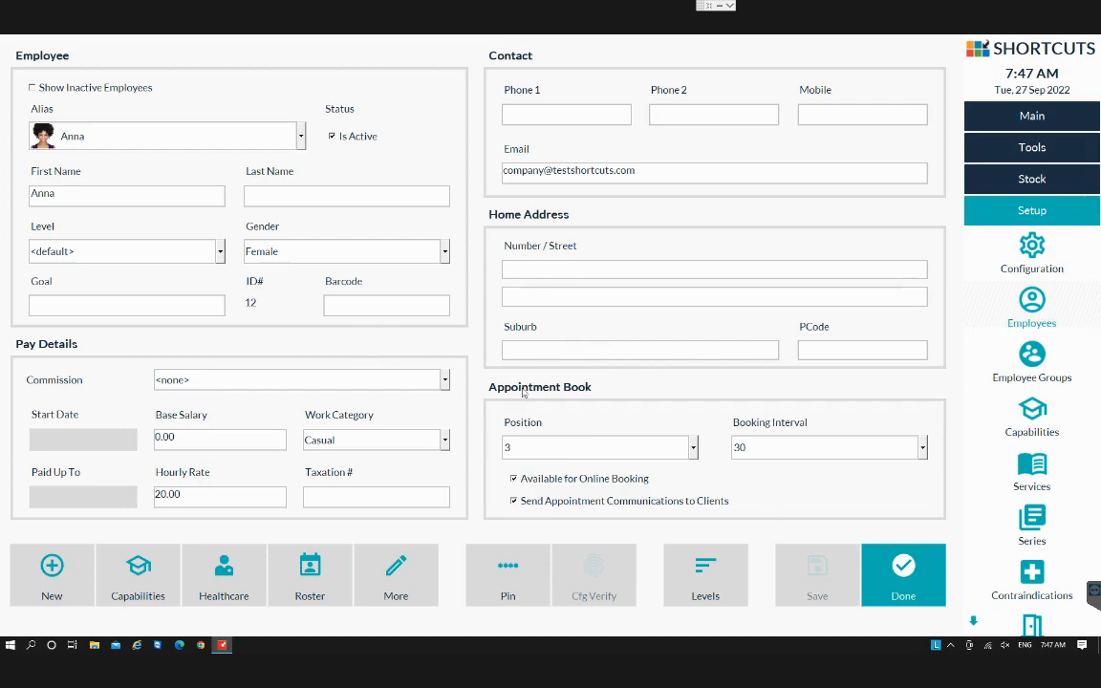
click(865, 560)
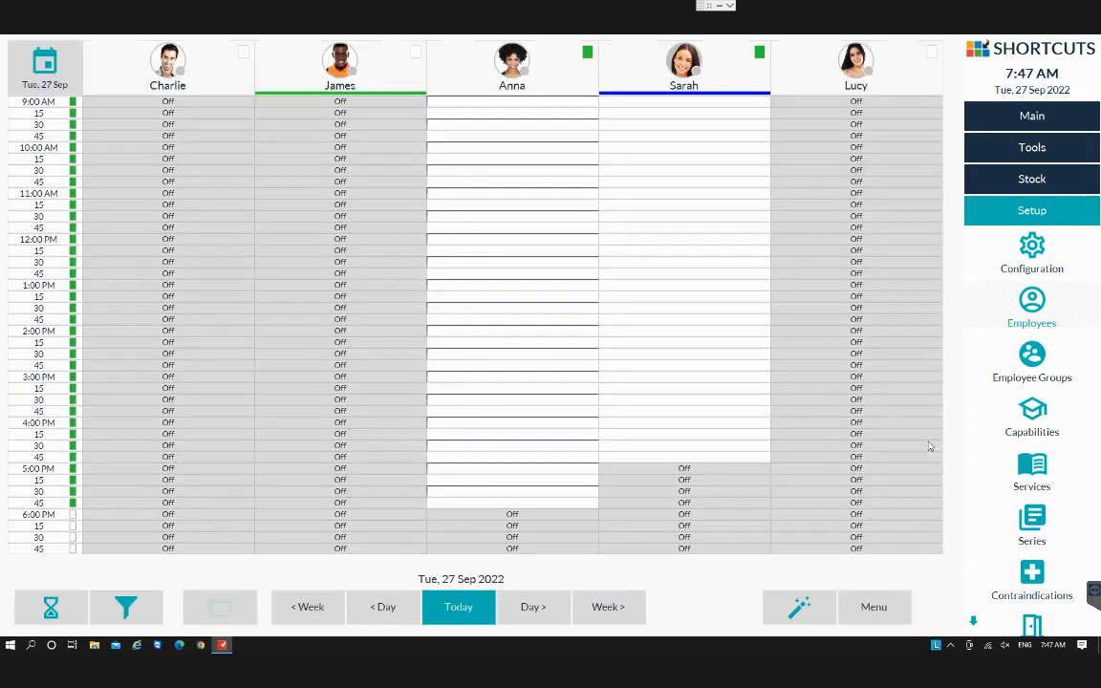
Open the employee roster to review staff working hours, then close it.
click(1034, 148)
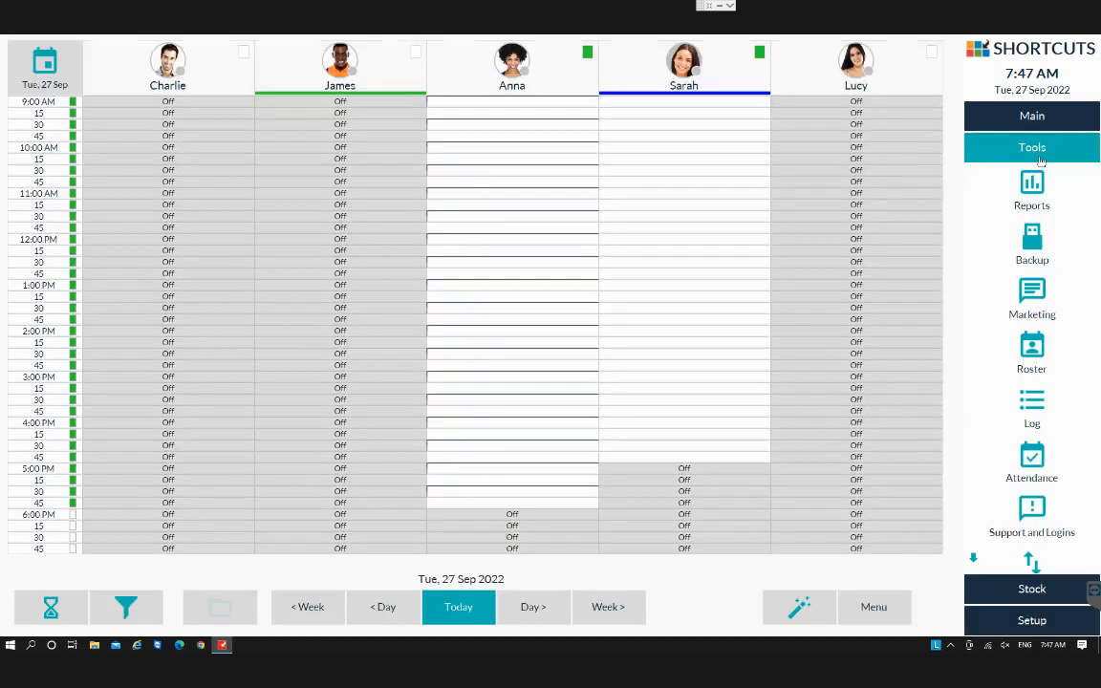
click(1034, 349)
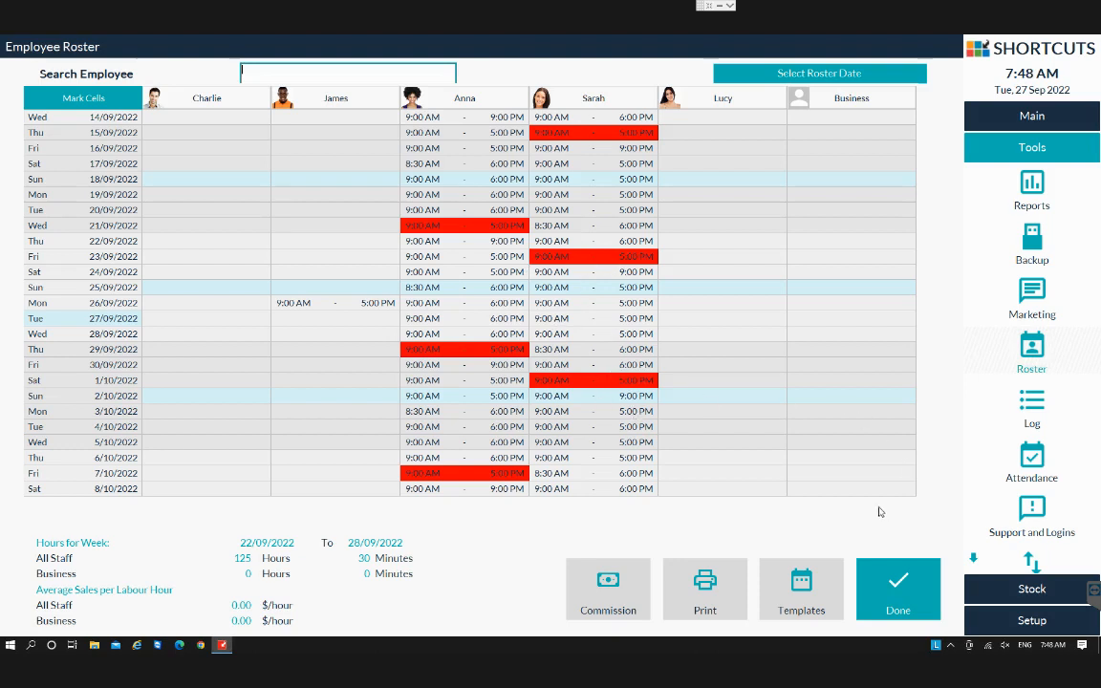
click(917, 600)
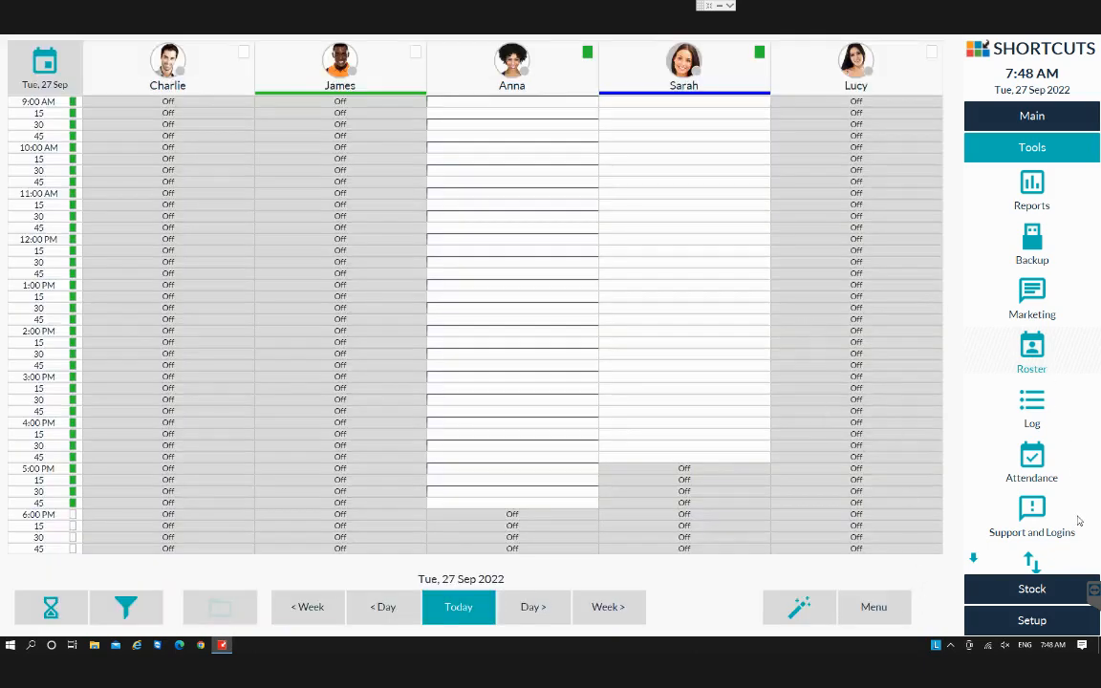
Open the Capabilities setup and expand Hair Colour's employees and services.
click(1032, 620)
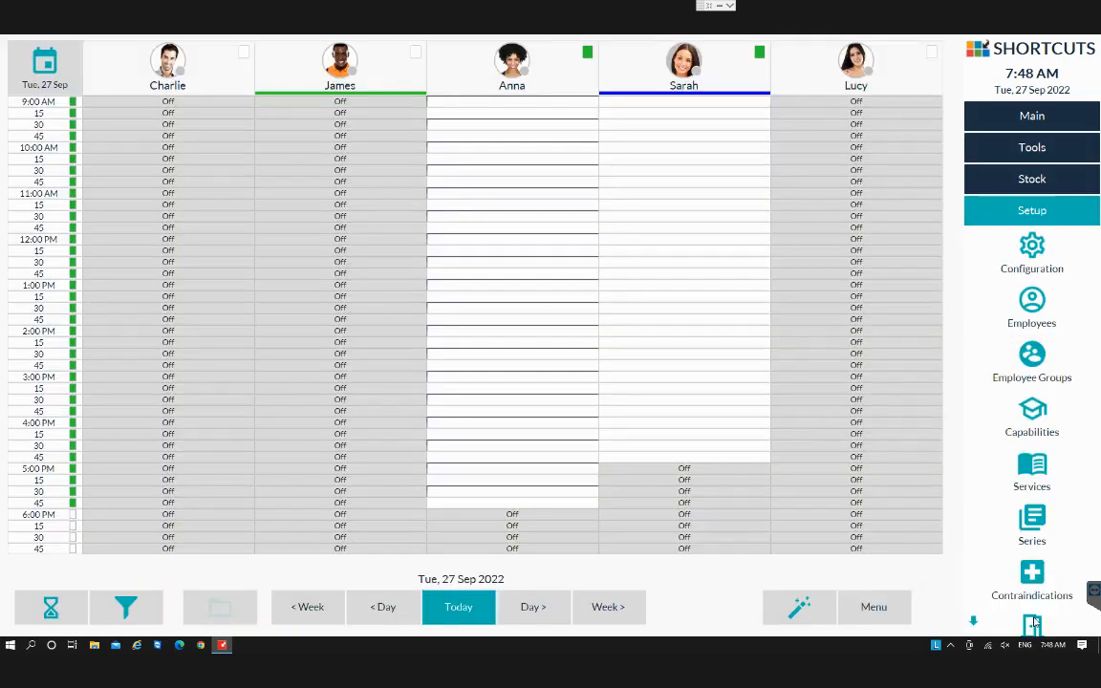
click(1032, 416)
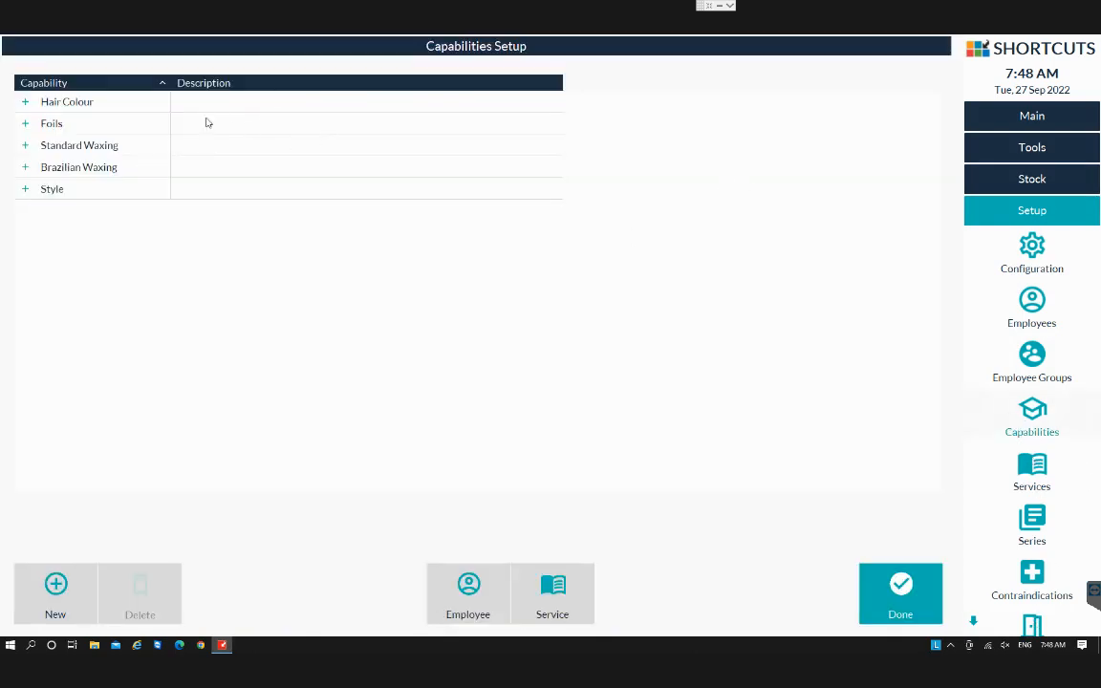
click(26, 102)
click(36, 124)
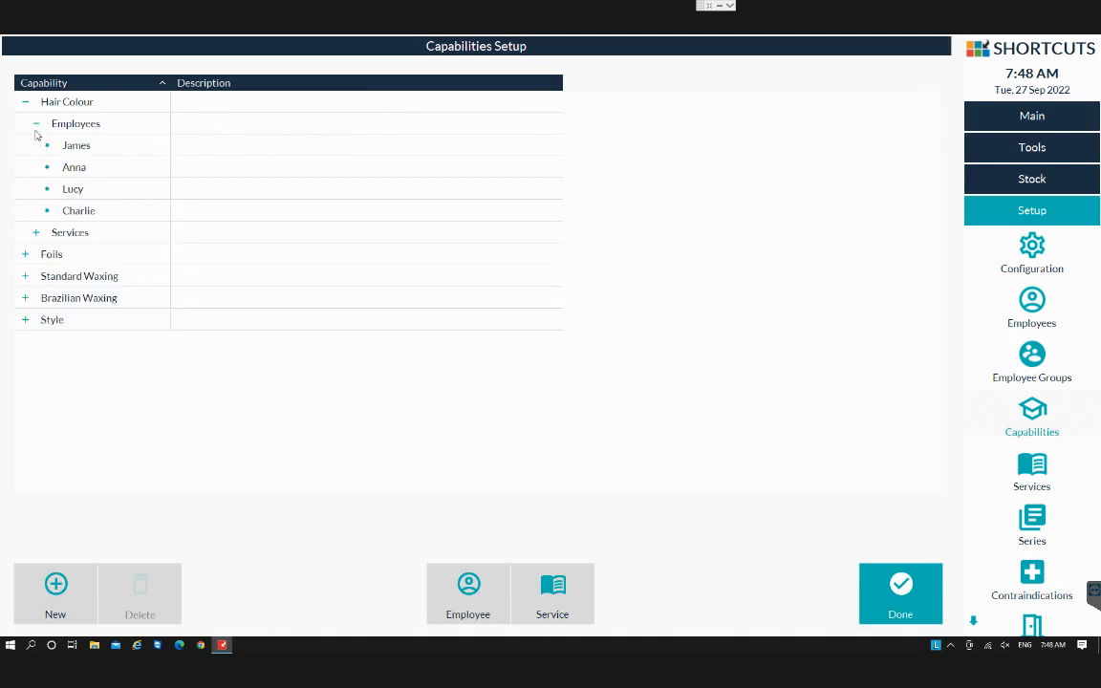
click(36, 232)
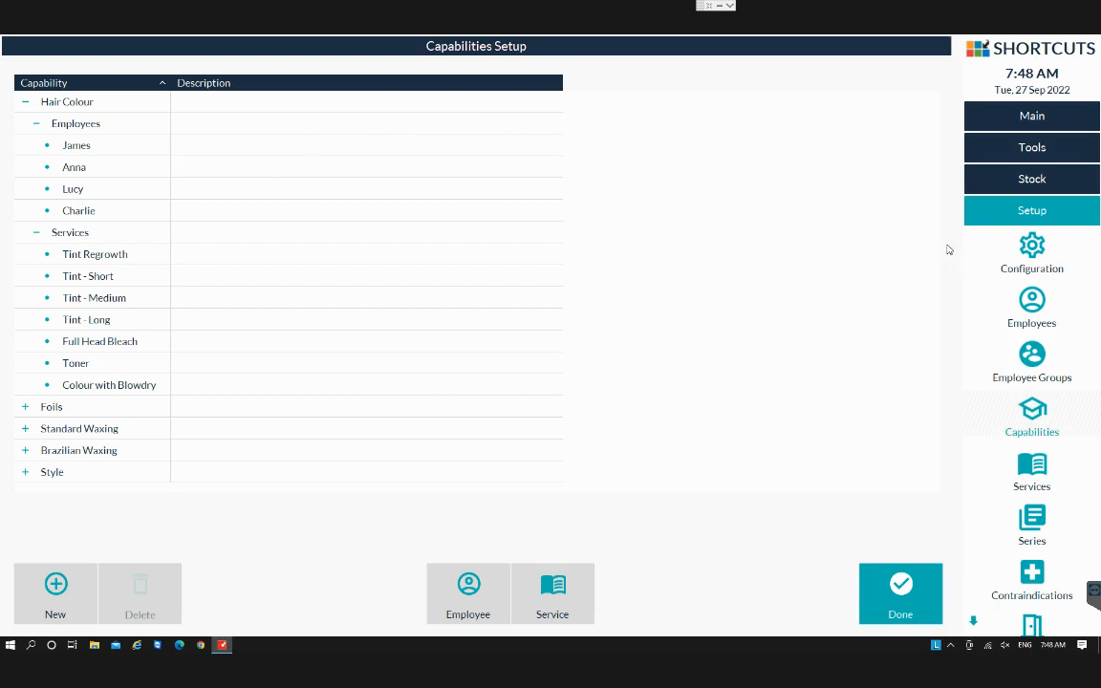
Review Anna's selected capabilities in her employee record, then close the employee and capabilities setups.
click(1028, 303)
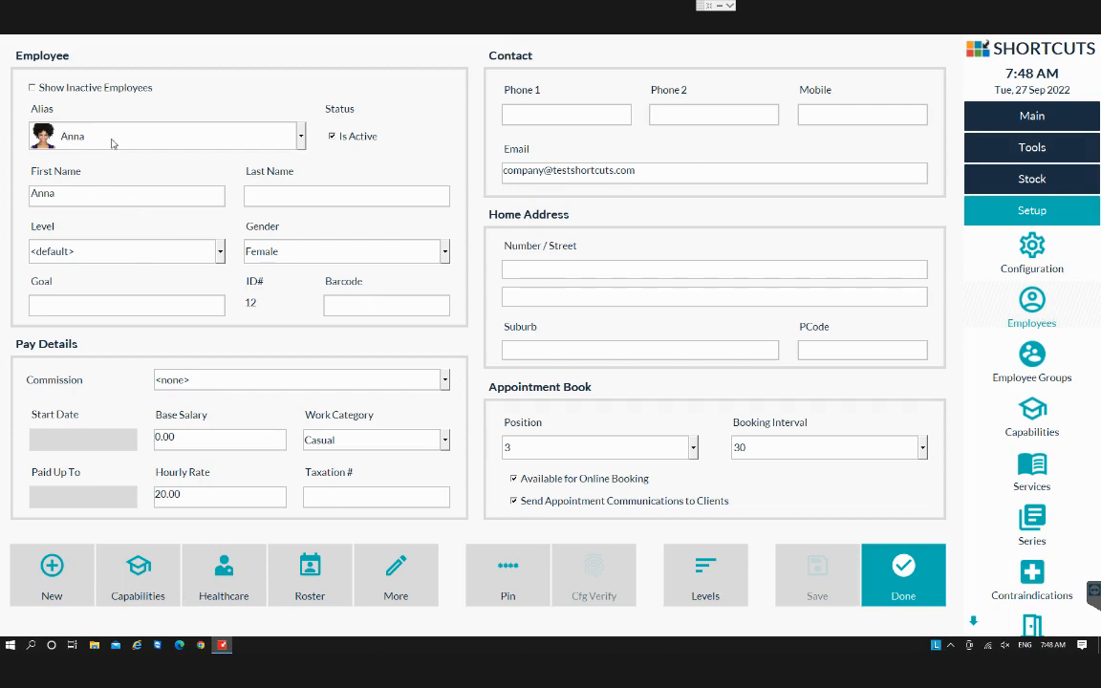
click(139, 587)
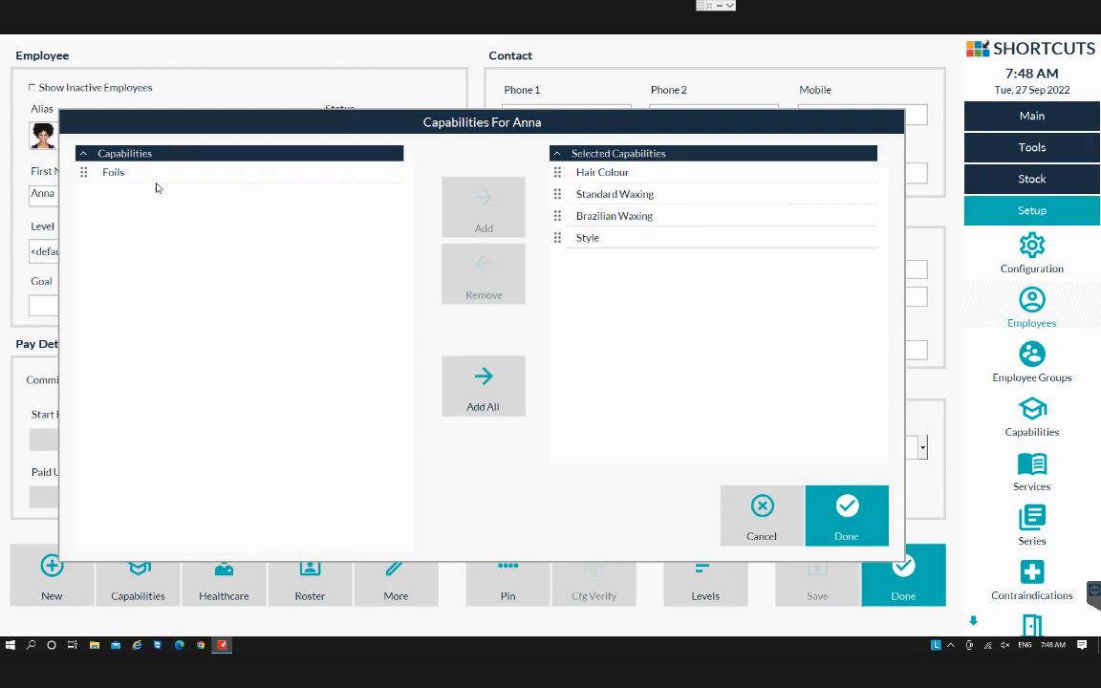
click(857, 515)
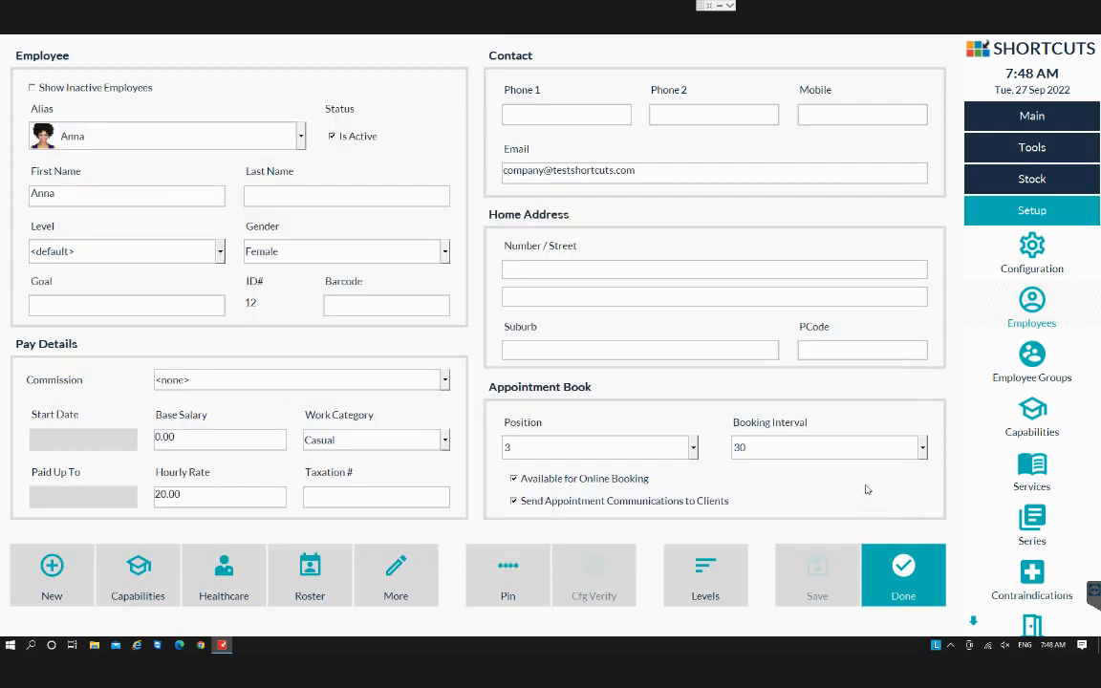
click(928, 571)
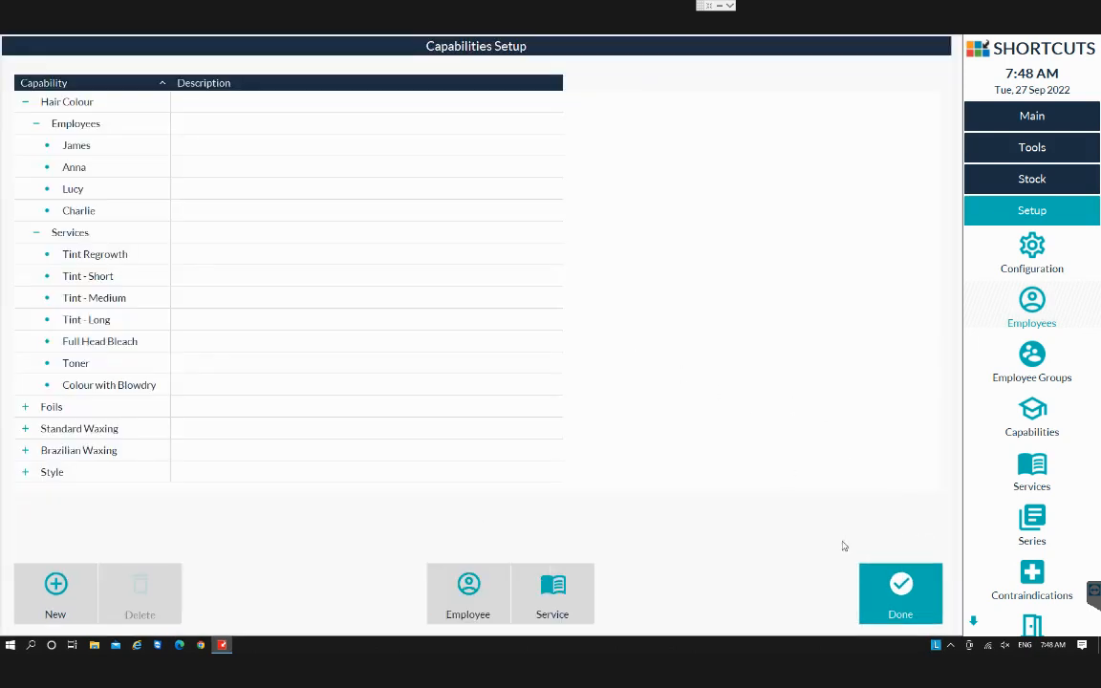
click(897, 583)
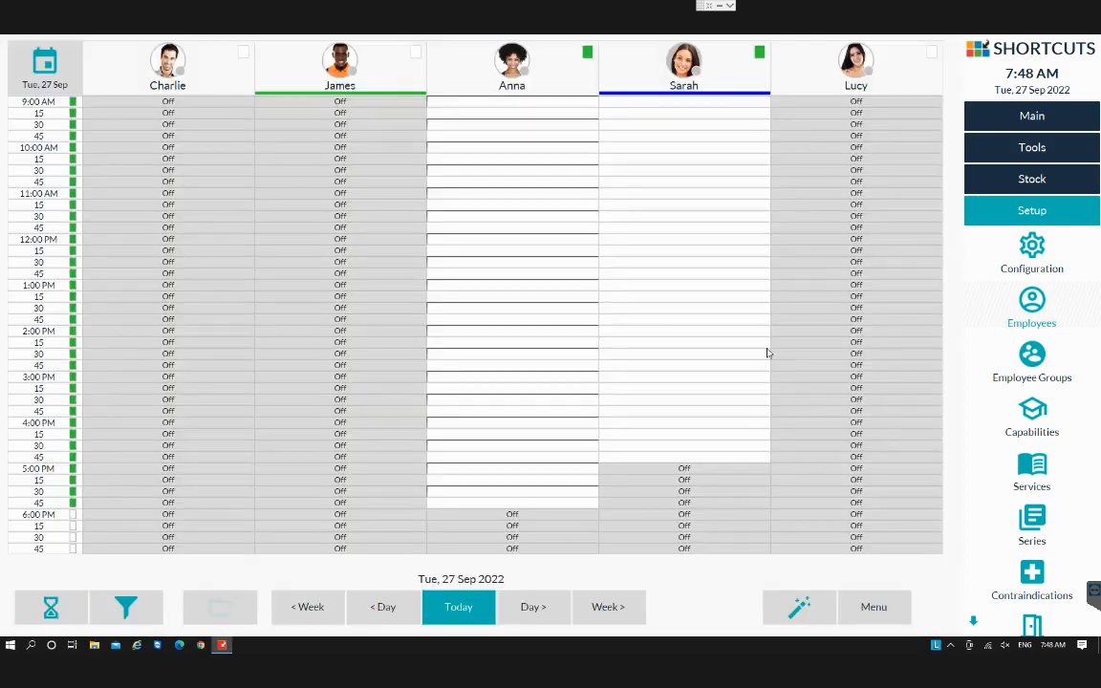